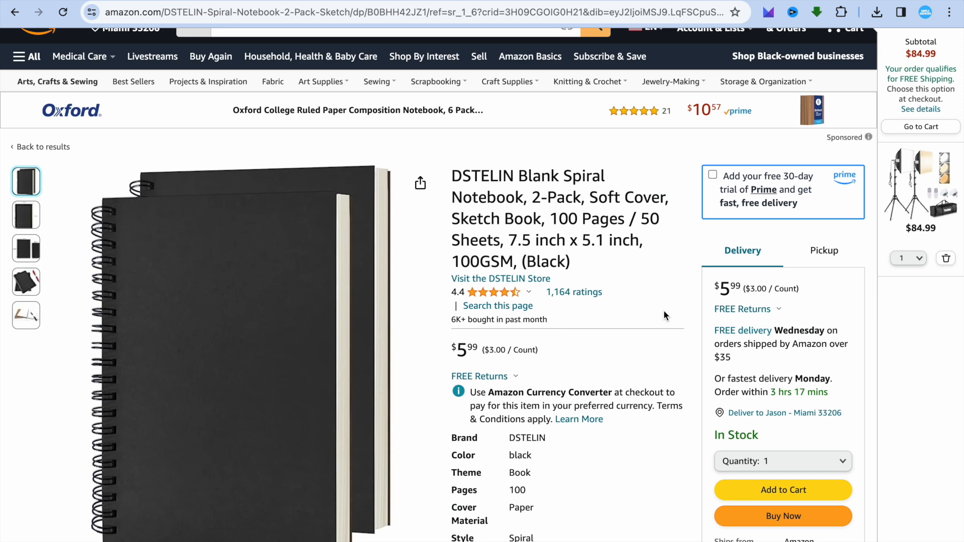
Step: Switch to bookow.com and go back from the template confirmation page to the KDP Cover Template Generator
{"action": "mouse_move", "coordinate": [409, 361]}
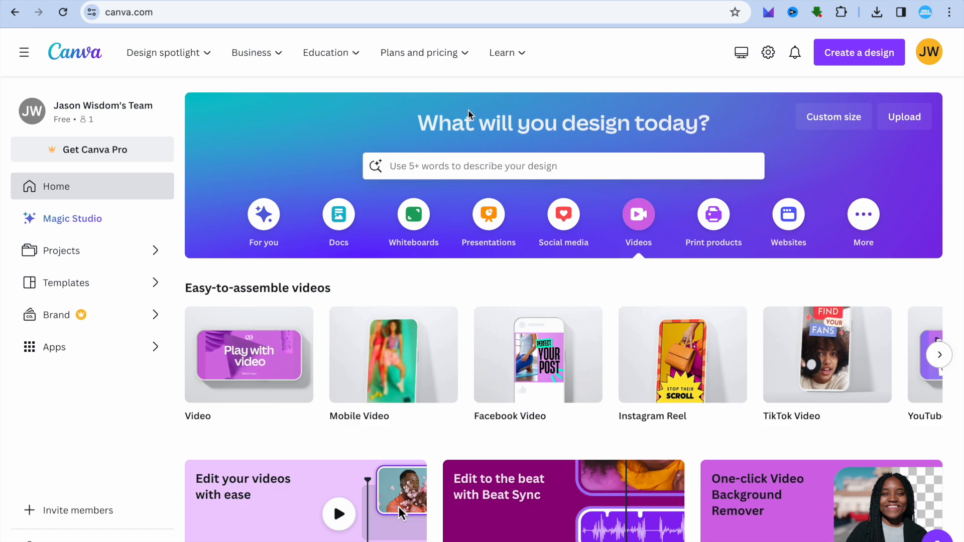
{"action": "left_click", "coordinate": [542, 1]}
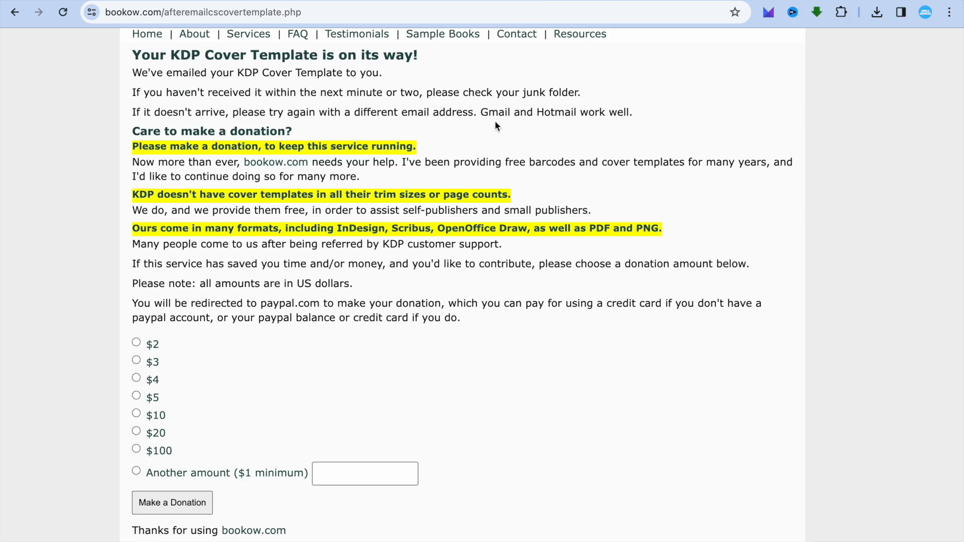
{"action": "scroll", "coordinate": [495, 126], "scroll_direction": "up", "scroll_amount": 3}
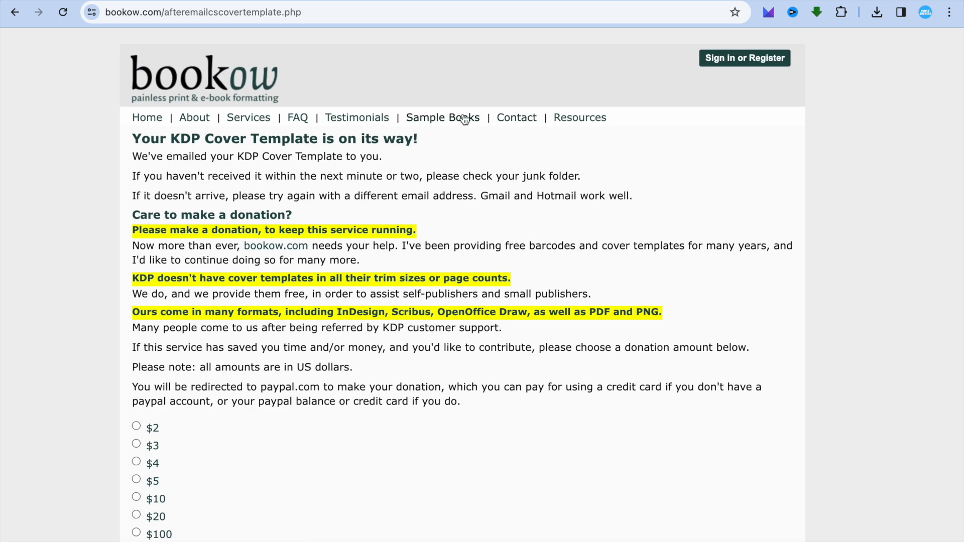
{"action": "left_click", "coordinate": [15, 13]}
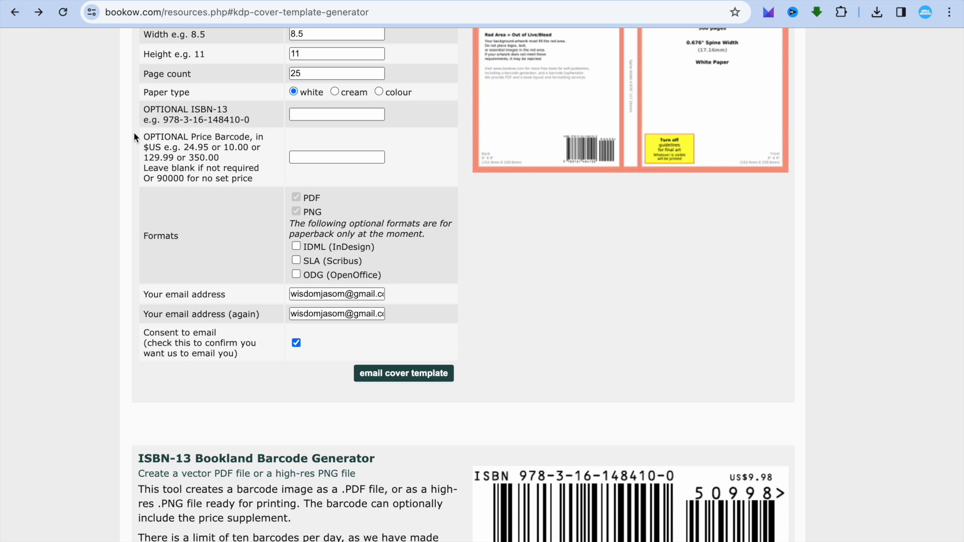
Step: Examine the KDP Cover Template Generator's description, sample covers and form fields for book type, trim size, page count, paper and formats
{"action": "scroll", "coordinate": [95, 129], "scroll_direction": "up", "scroll_amount": 7}
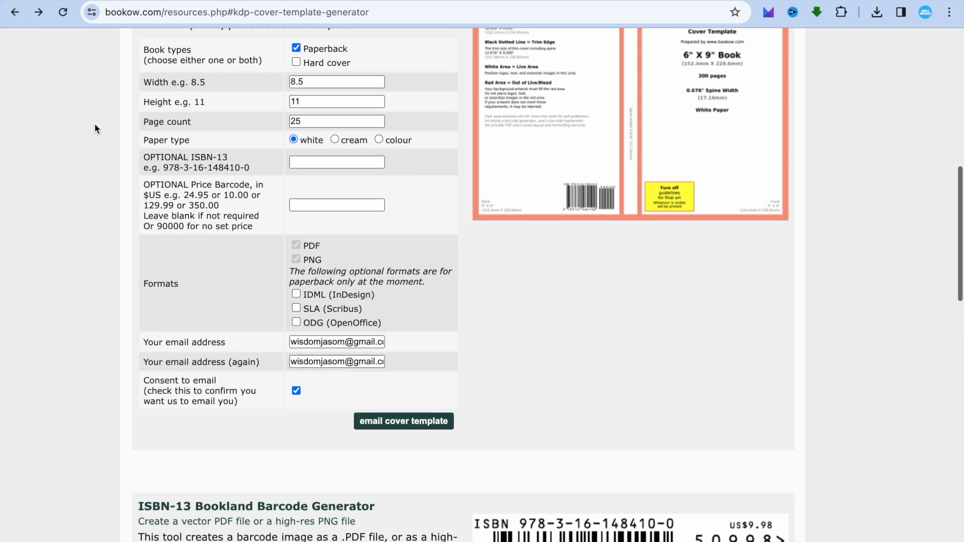
{"action": "scroll", "coordinate": [95, 129], "scroll_direction": "up", "scroll_amount": 5}
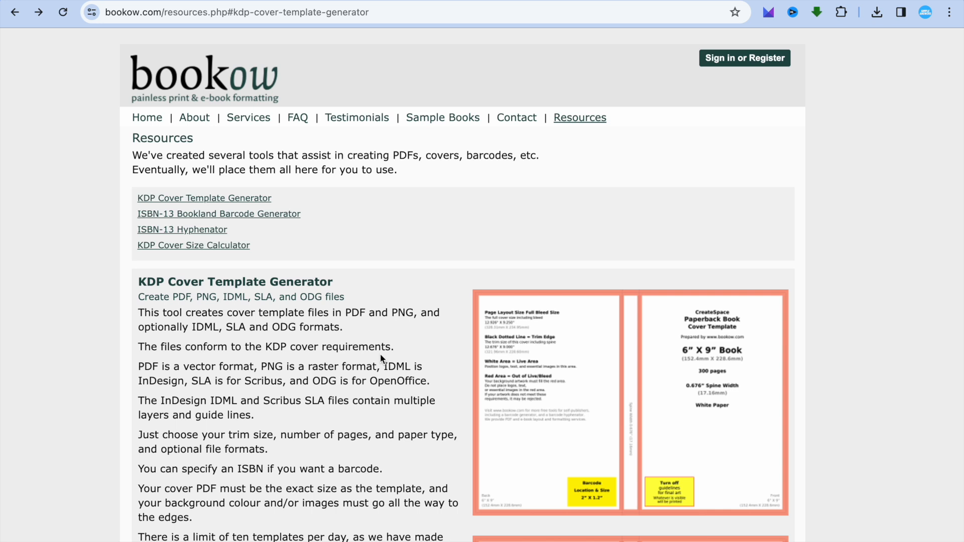
{"action": "scroll", "coordinate": [381, 354], "scroll_direction": "down", "scroll_amount": 7}
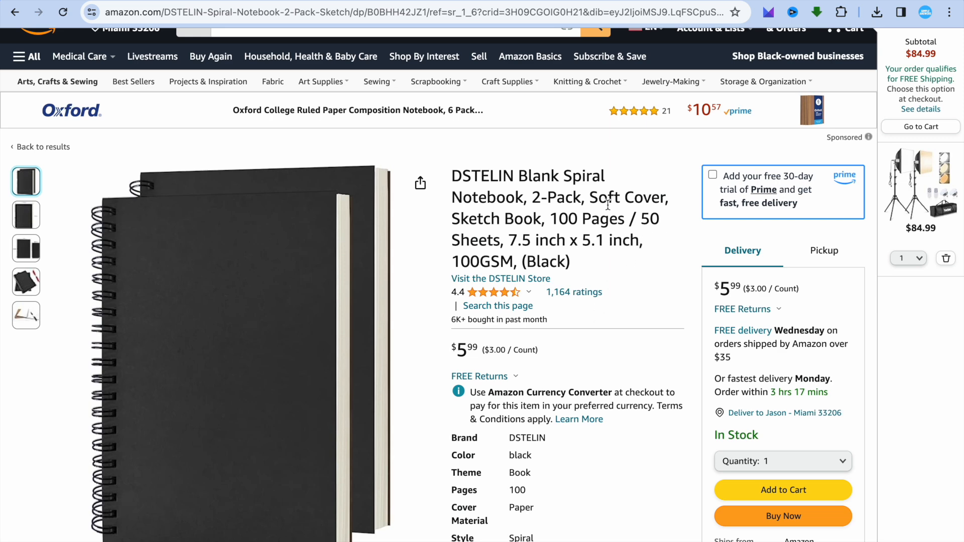
{"action": "key", "text": "alt+Left"}
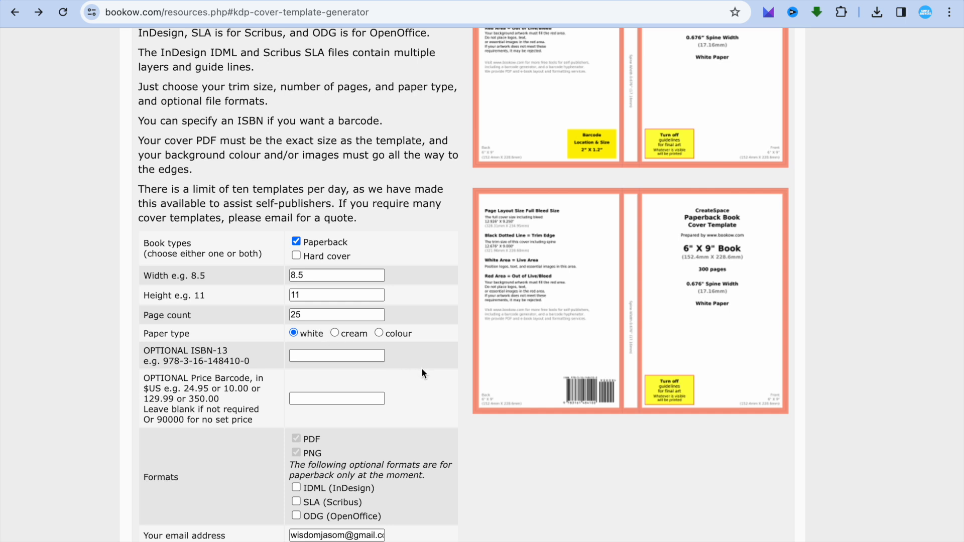
{"action": "scroll", "coordinate": [422, 369], "scroll_direction": "down", "scroll_amount": 3}
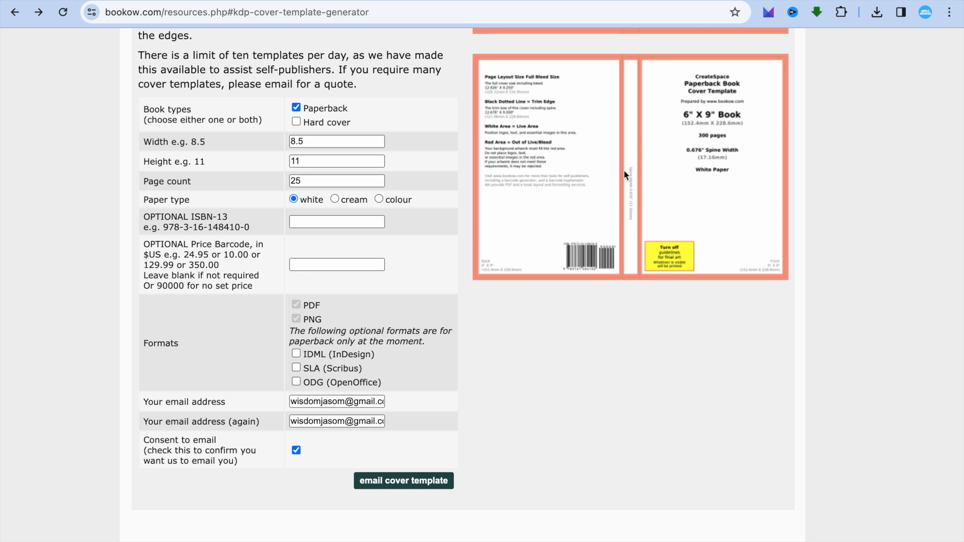
{"action": "scroll", "coordinate": [625, 172], "scroll_direction": "up", "scroll_amount": 4}
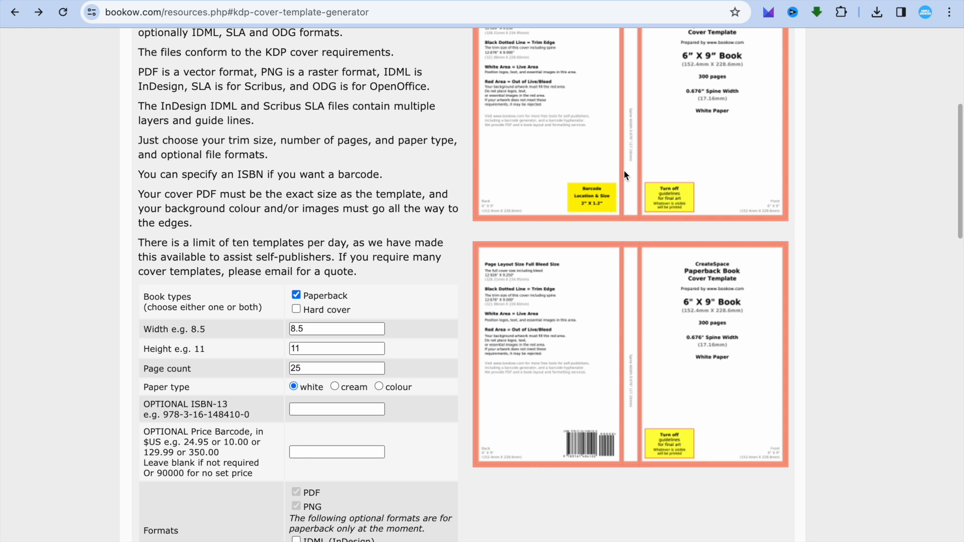
{"action": "scroll", "coordinate": [625, 175], "scroll_direction": "up", "scroll_amount": 1}
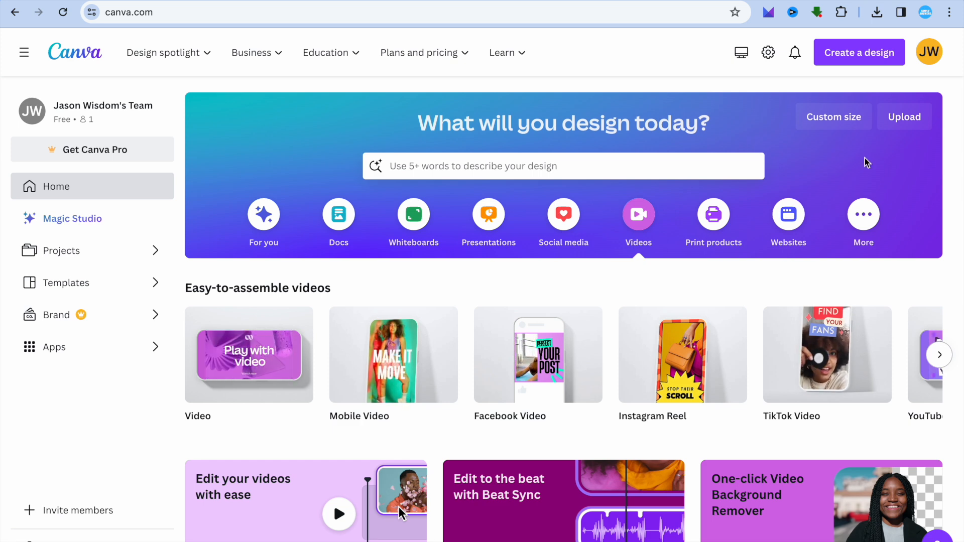
Step: Switch to Canva and upload the cover template kdp_paperback_8.5x11_25_white_6624.png from the Downloads folder
{"action": "left_click", "coordinate": [907, 120]}
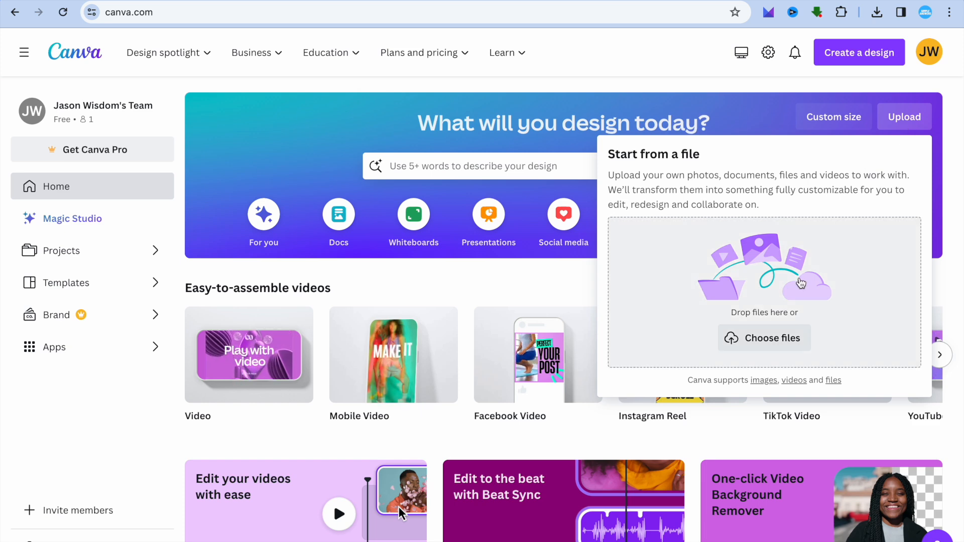
{"action": "left_click", "coordinate": [765, 341]}
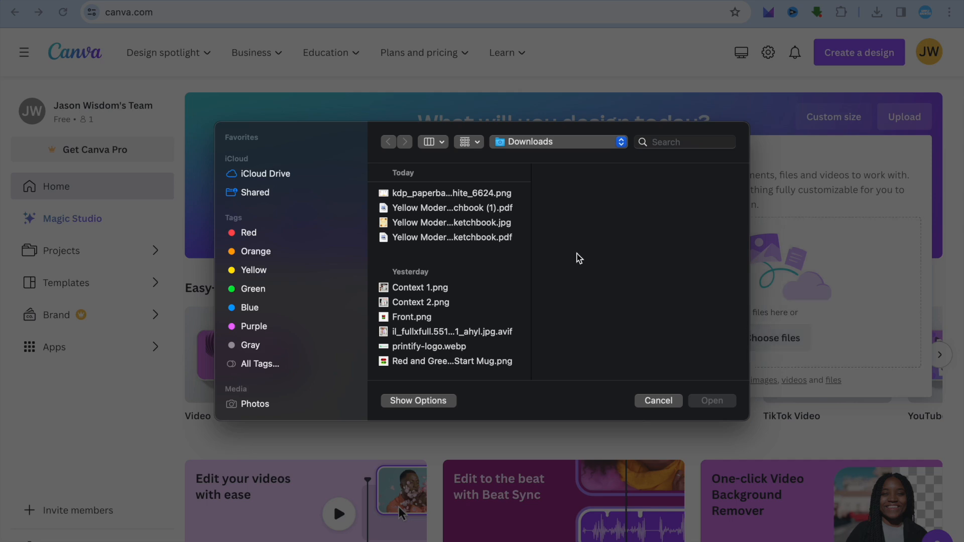
{"action": "left_click", "coordinate": [485, 195]}
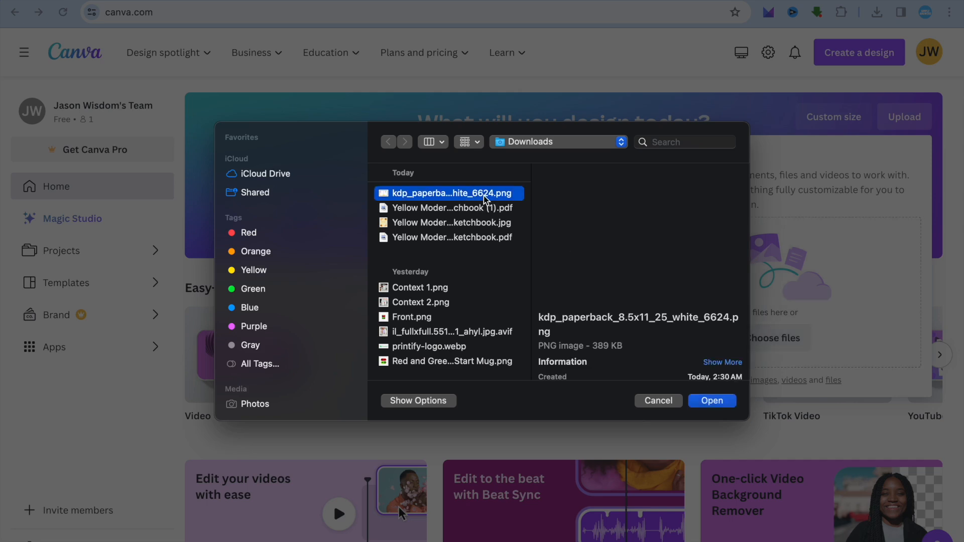
{"action": "left_click", "coordinate": [712, 402]}
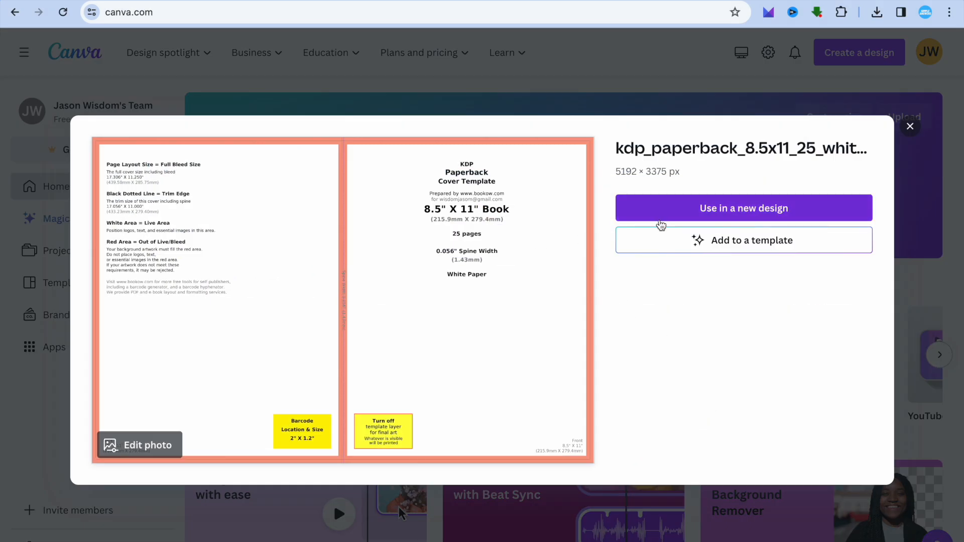
Step: Create a new custom-size design of 5192 × 3375 px from the uploaded cover template
{"action": "left_click", "coordinate": [665, 210]}
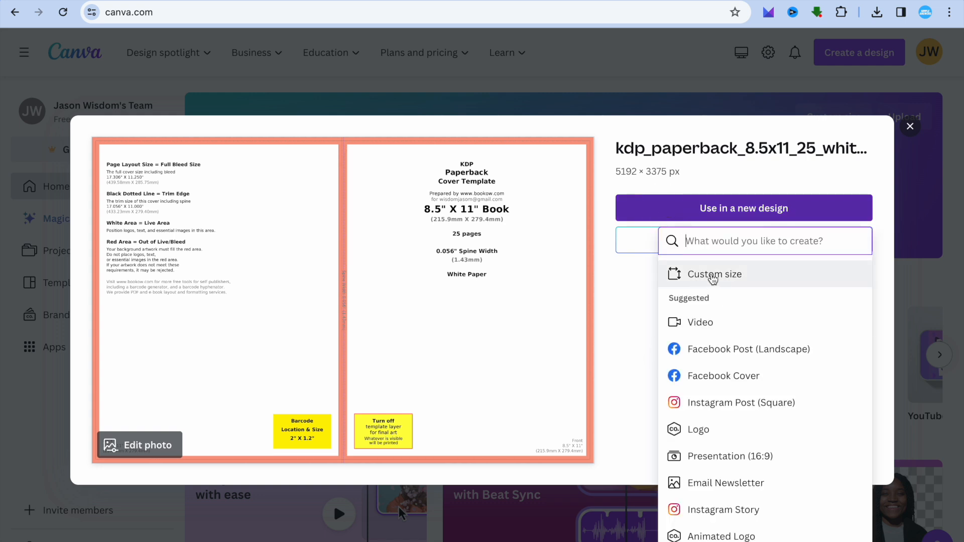
{"action": "left_click", "coordinate": [713, 276]}
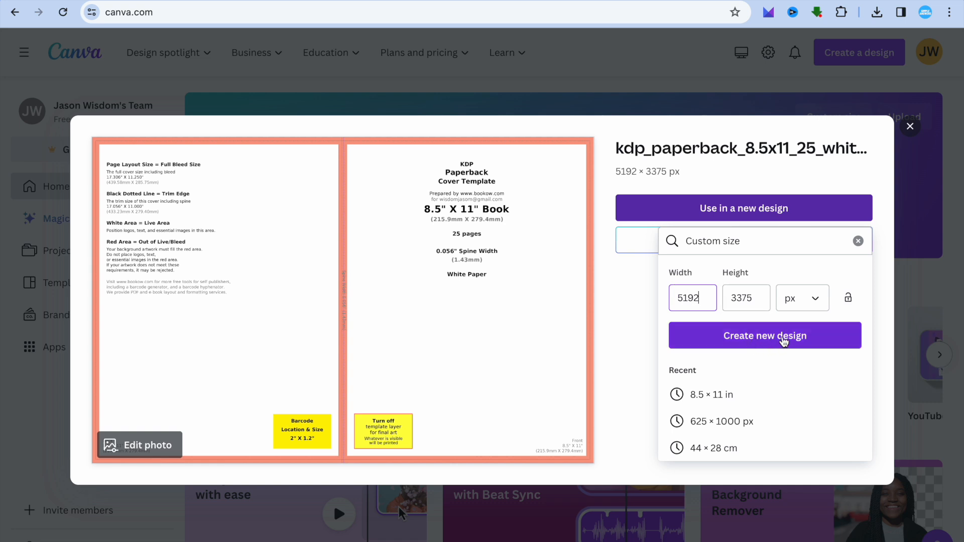
{"action": "left_click", "coordinate": [784, 340]}
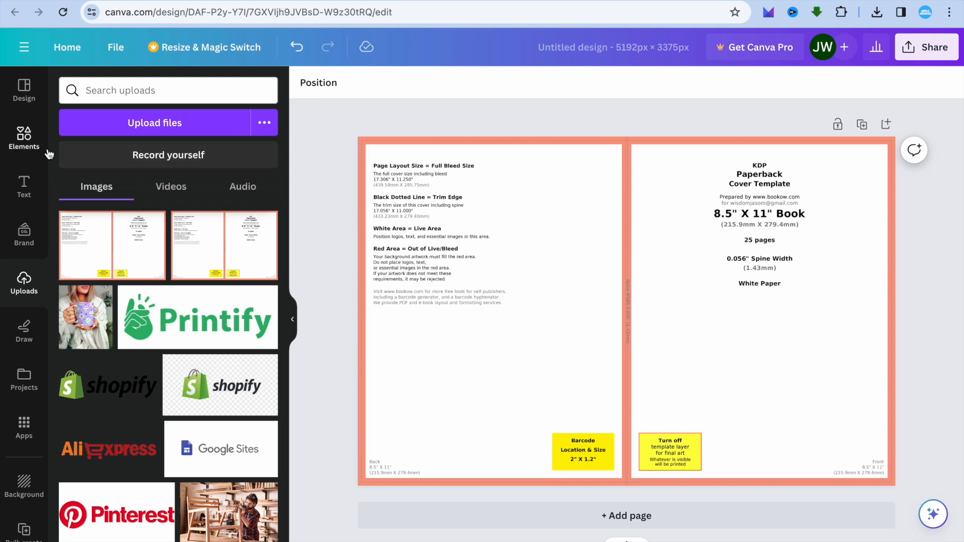
Step: Search the templates inside the cover design for "Sketchbooks" and clear the search
{"action": "left_click", "coordinate": [21, 103]}
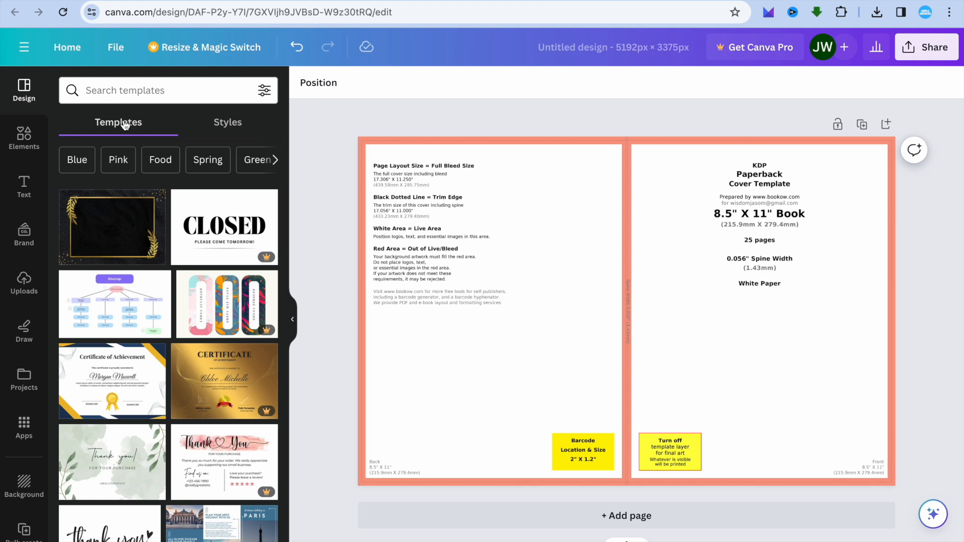
{"action": "left_click", "coordinate": [148, 90]}
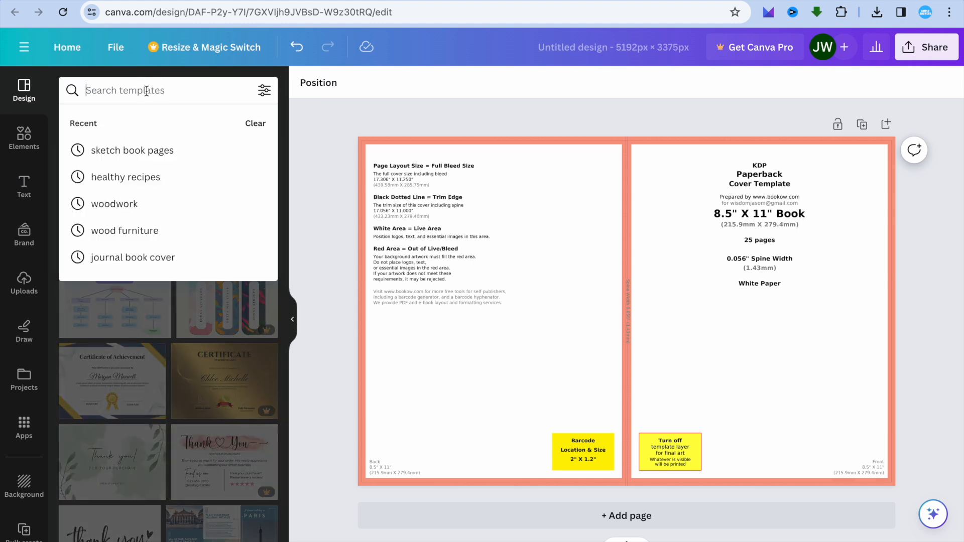
{"action": "type", "text": "ske"}
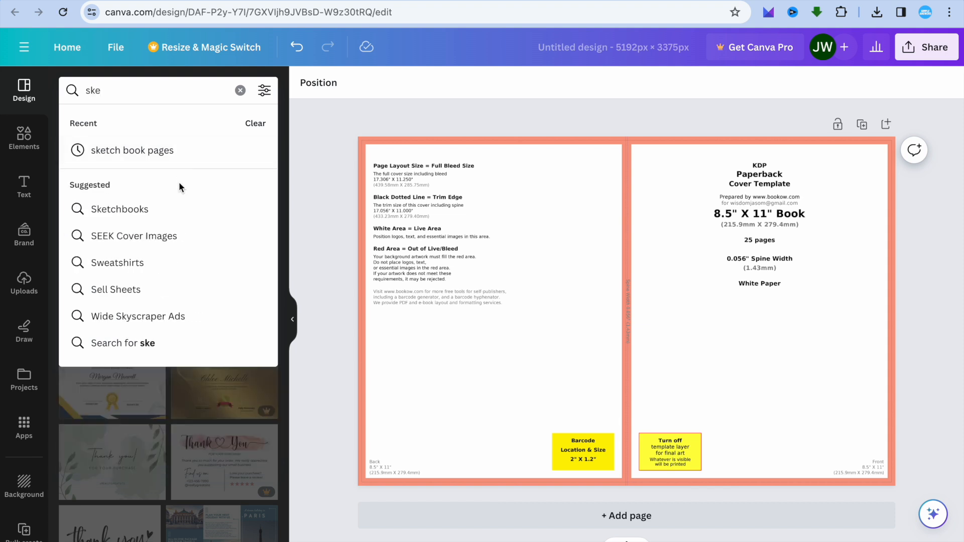
{"action": "left_click", "coordinate": [153, 208]}
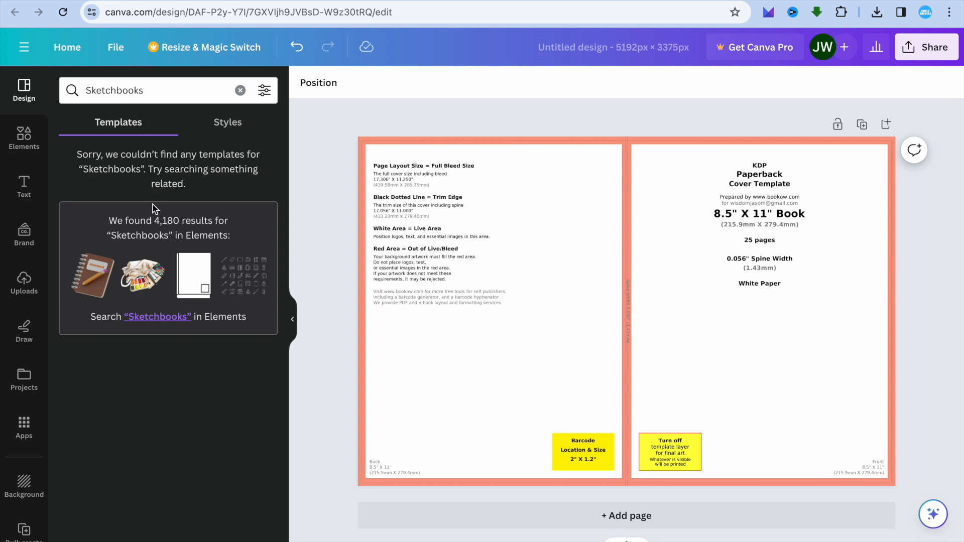
{"action": "left_click", "coordinate": [240, 91]}
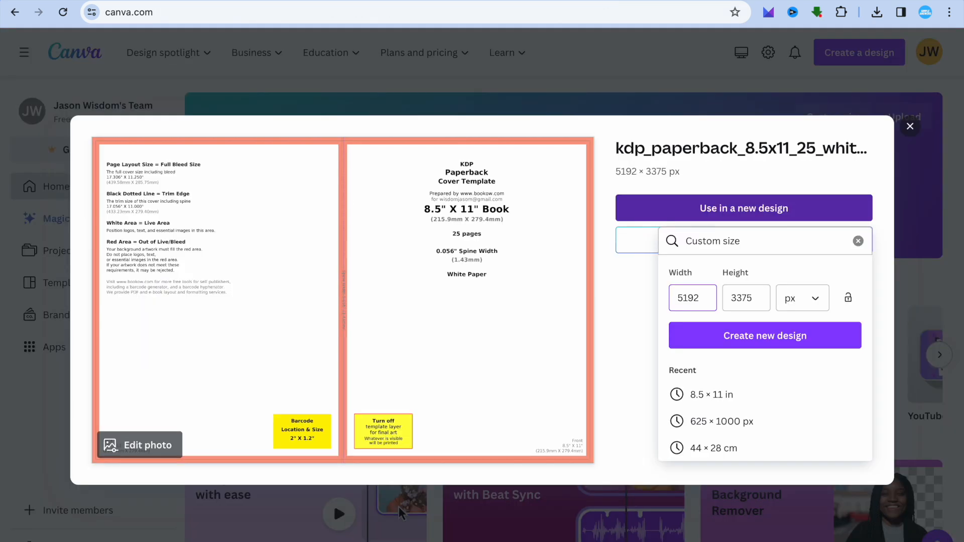
Step: Close the uploaded template's preview on the Canva home page and search the site for "sketchbook" templates
{"action": "left_click", "coordinate": [912, 127]}
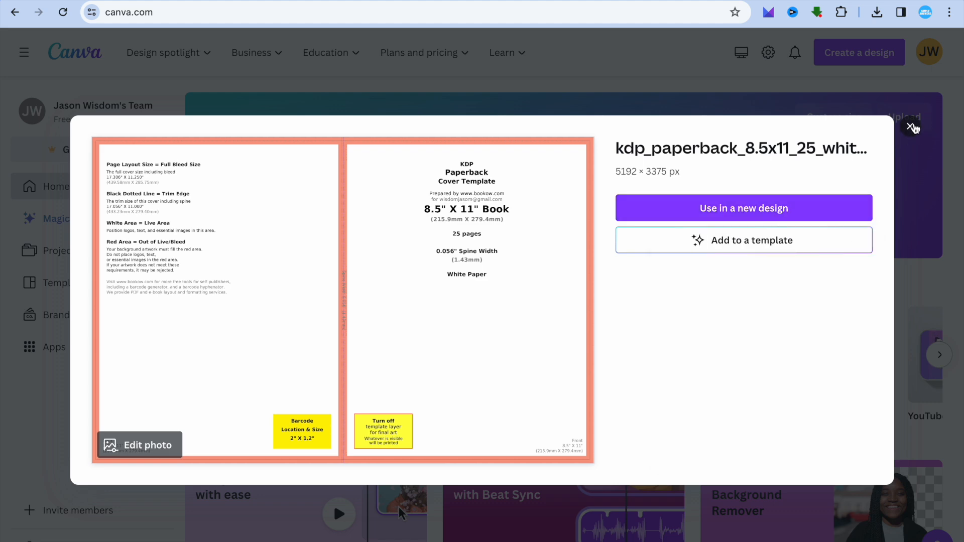
{"action": "left_click", "coordinate": [912, 127]}
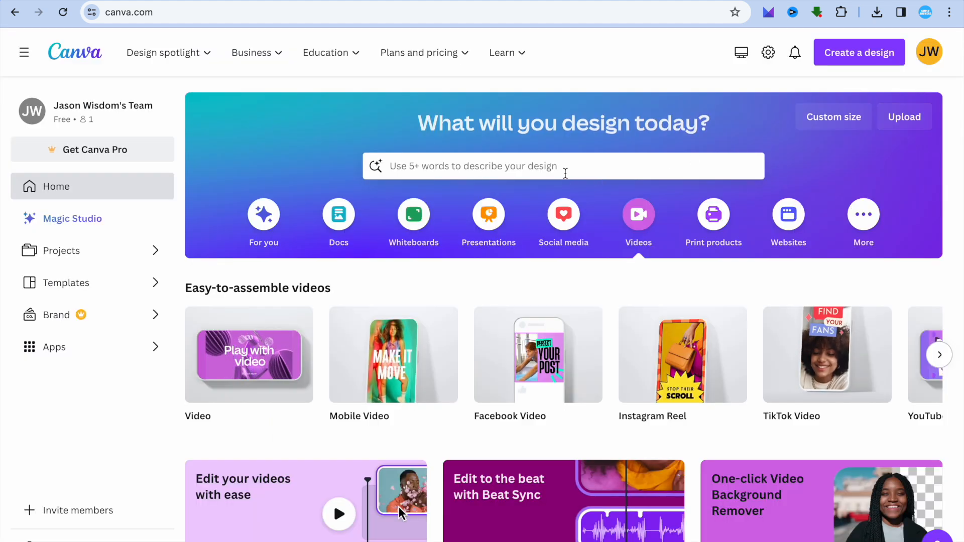
{"action": "left_click", "coordinate": [566, 173]}
{"action": "left_click", "coordinate": [505, 241]}
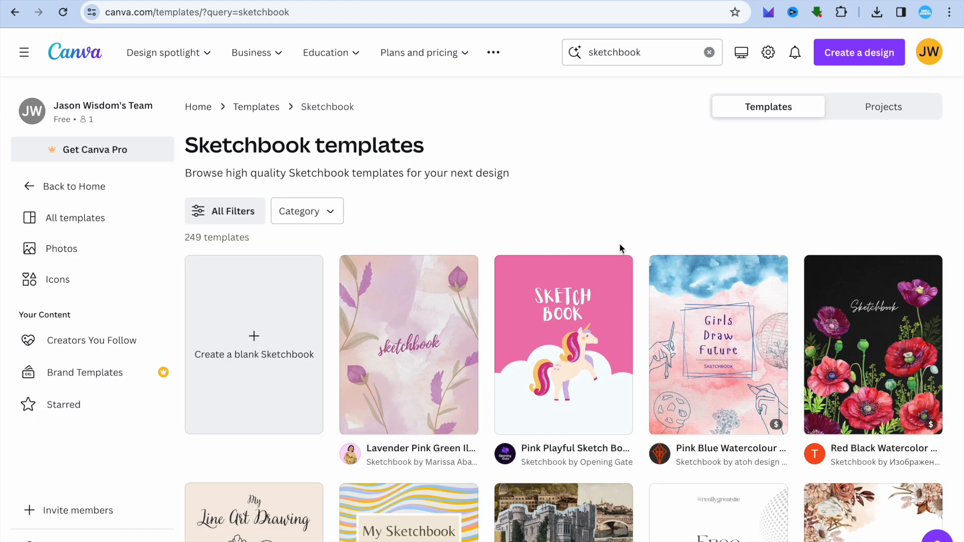
Step: Browse the sketchbook templates and open the Pink Playful Sketch Book template for customizing
{"action": "scroll", "coordinate": [637, 212], "scroll_direction": "down", "scroll_amount": 2}
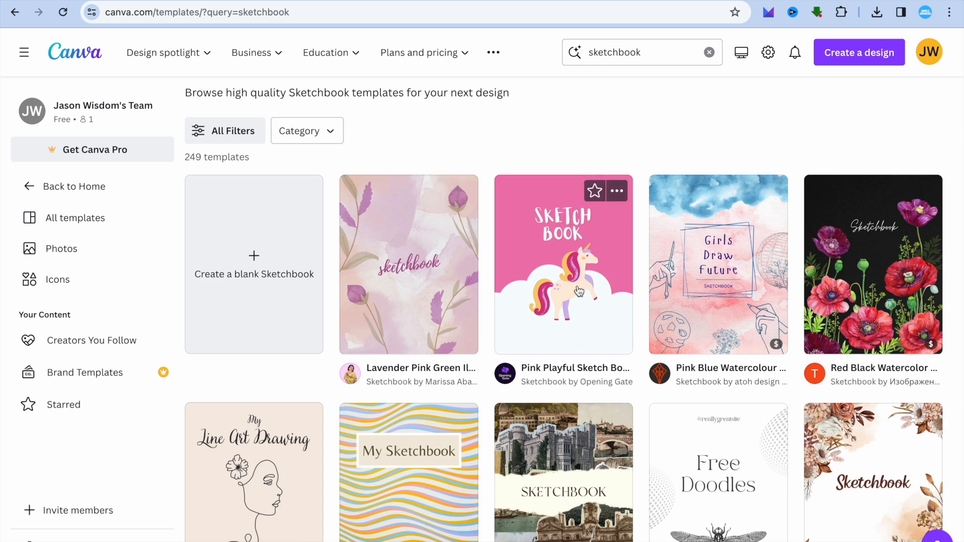
{"action": "scroll", "coordinate": [579, 291], "scroll_direction": "down", "scroll_amount": 4}
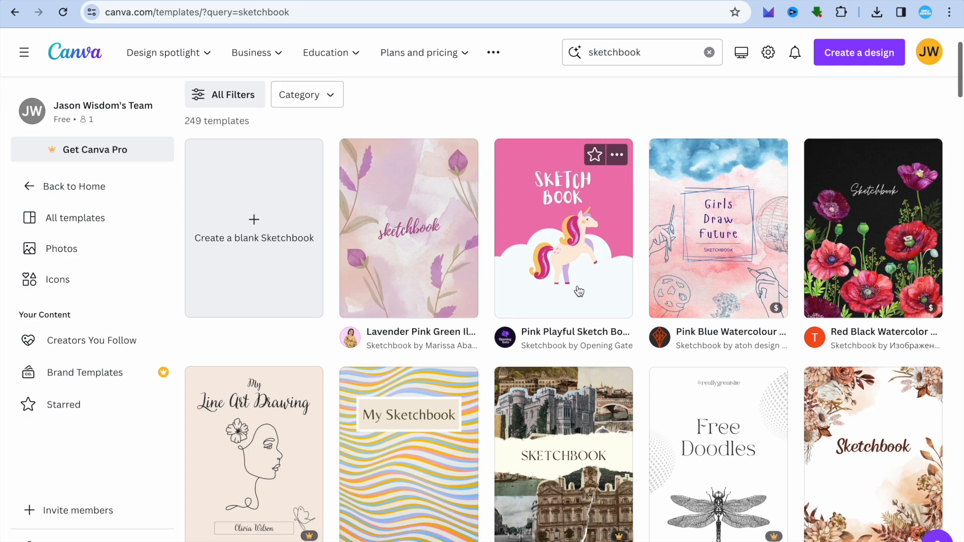
{"action": "scroll", "coordinate": [579, 291], "scroll_direction": "up", "scroll_amount": 4}
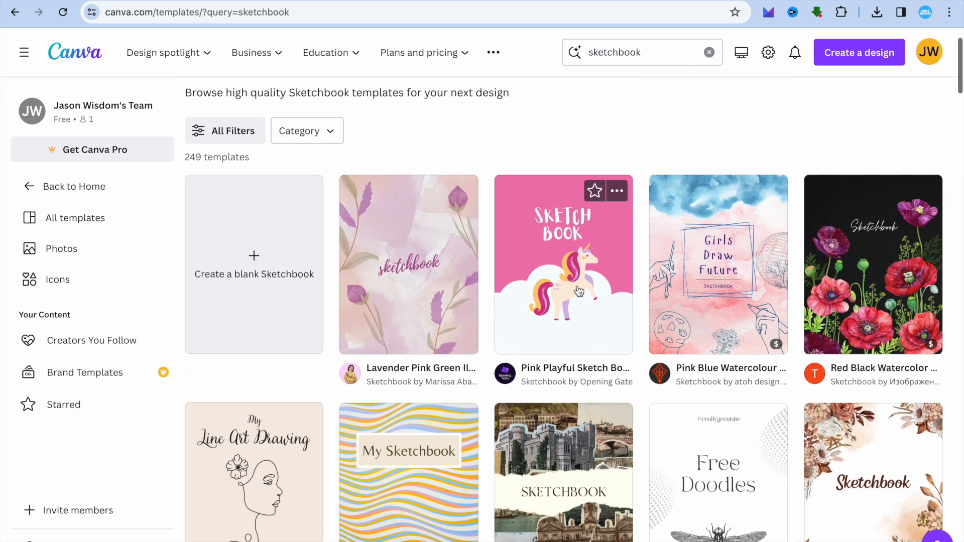
{"action": "left_click", "coordinate": [573, 285]}
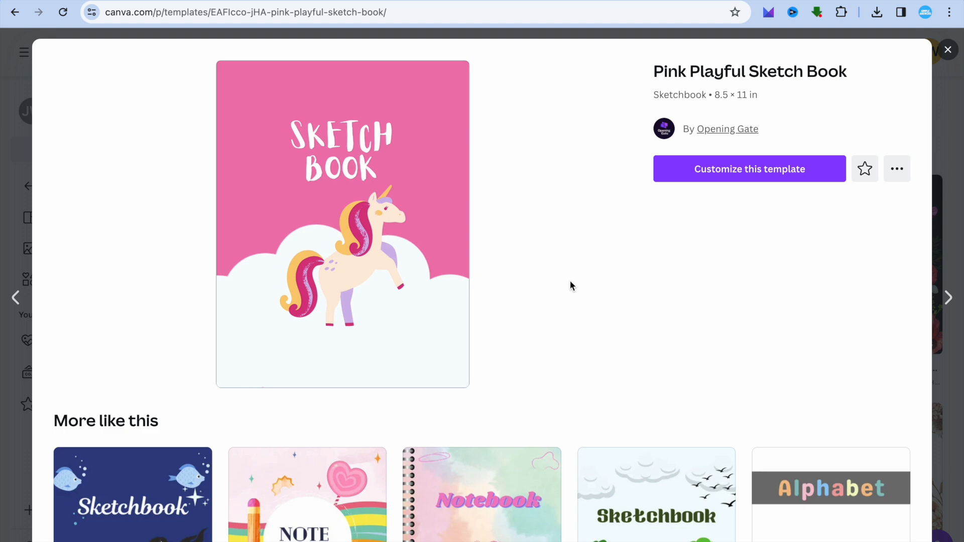
{"action": "left_click", "coordinate": [742, 176]}
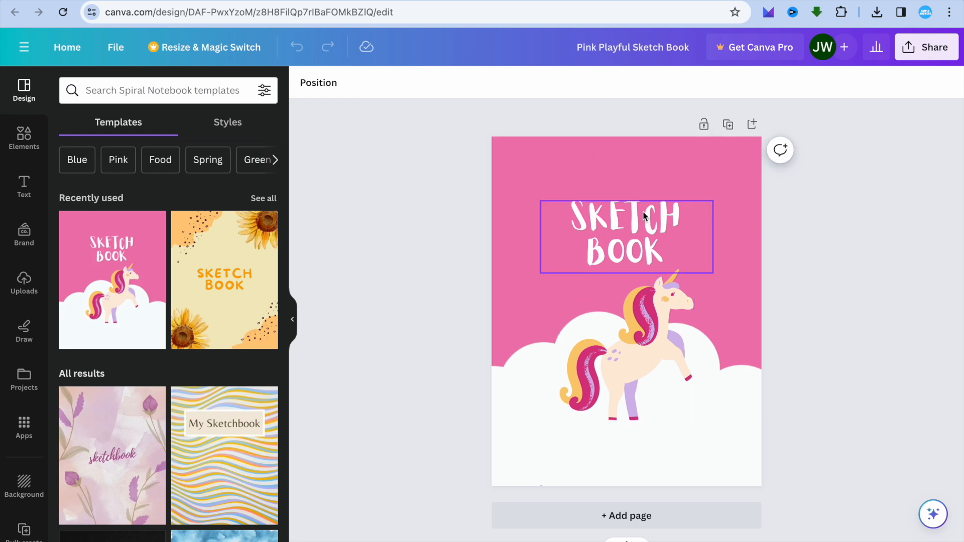
Step: Download the Pink Playful Sketch Book design as a PNG at size 1, with the option to save the download settings
{"action": "left_click", "coordinate": [929, 52]}
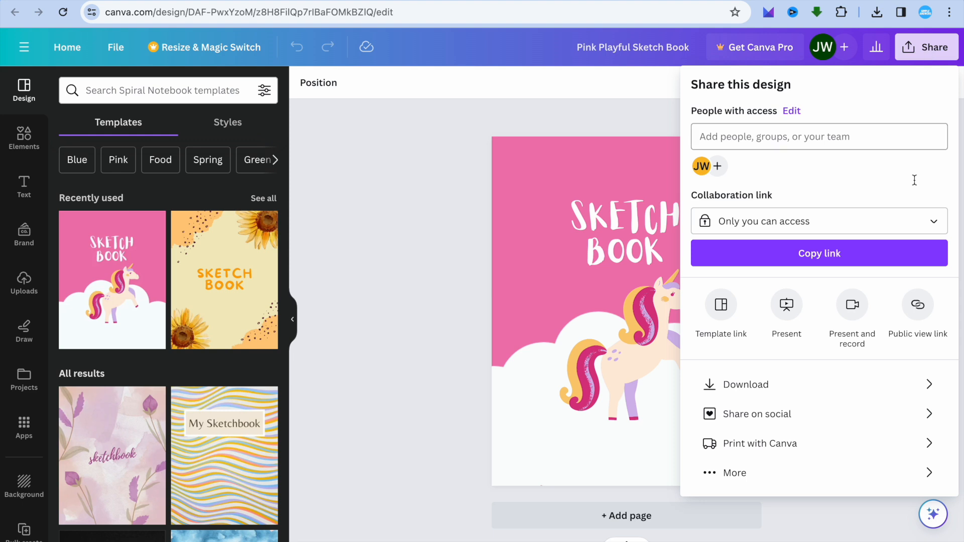
{"action": "left_click", "coordinate": [814, 388]}
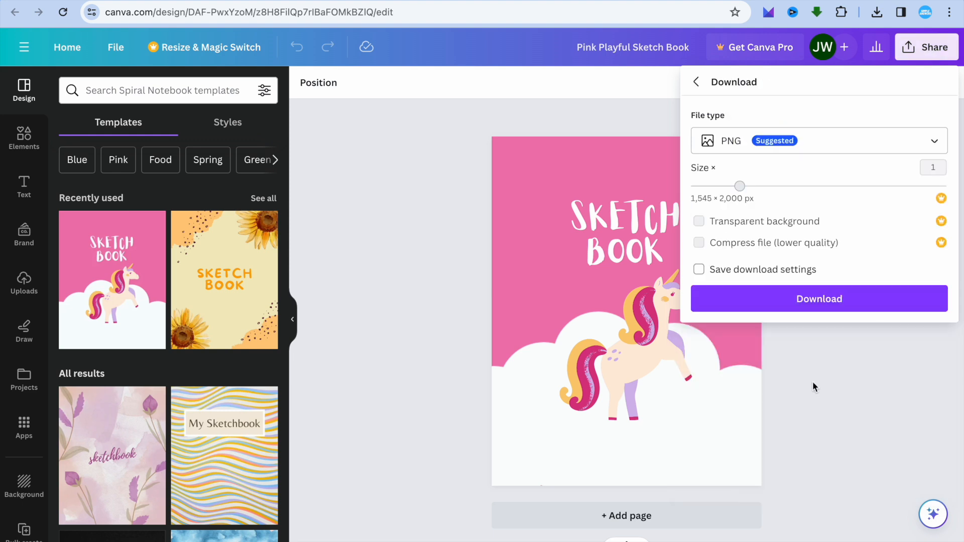
{"action": "left_click", "coordinate": [804, 267]}
{"action": "left_click", "coordinate": [824, 304]}
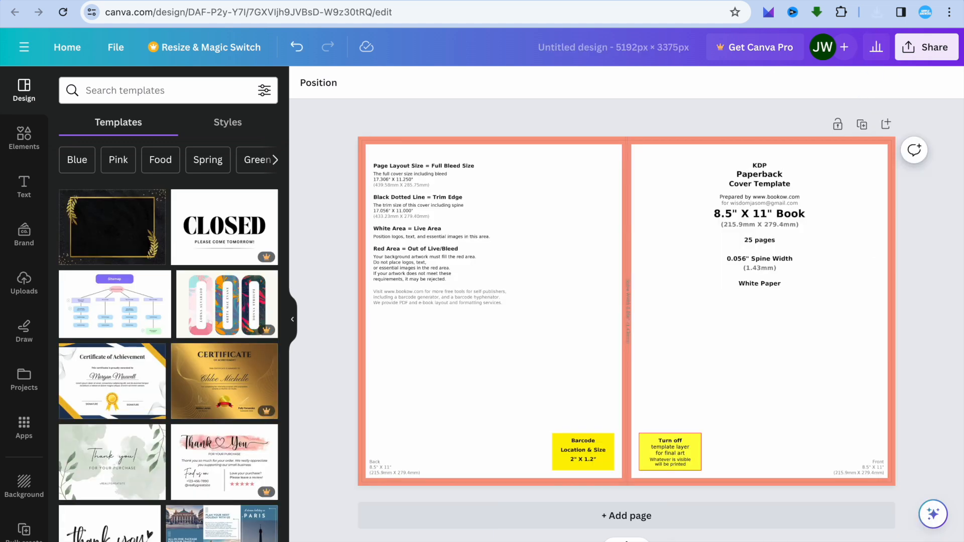
Step: Upload Pink Playful Sketch Book.png from the Downloads folder into the cover design's uploads
{"action": "left_click", "coordinate": [24, 283]}
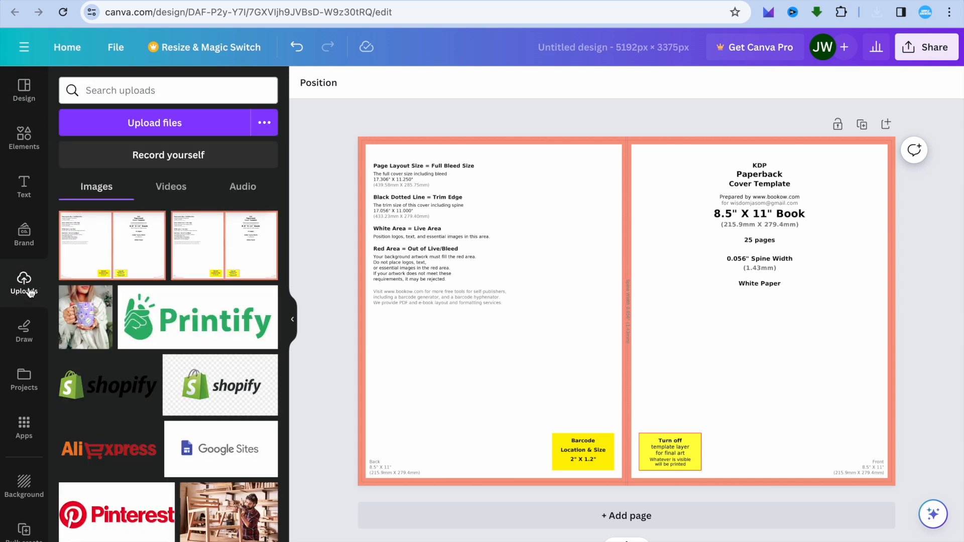
{"action": "left_click", "coordinate": [201, 132]}
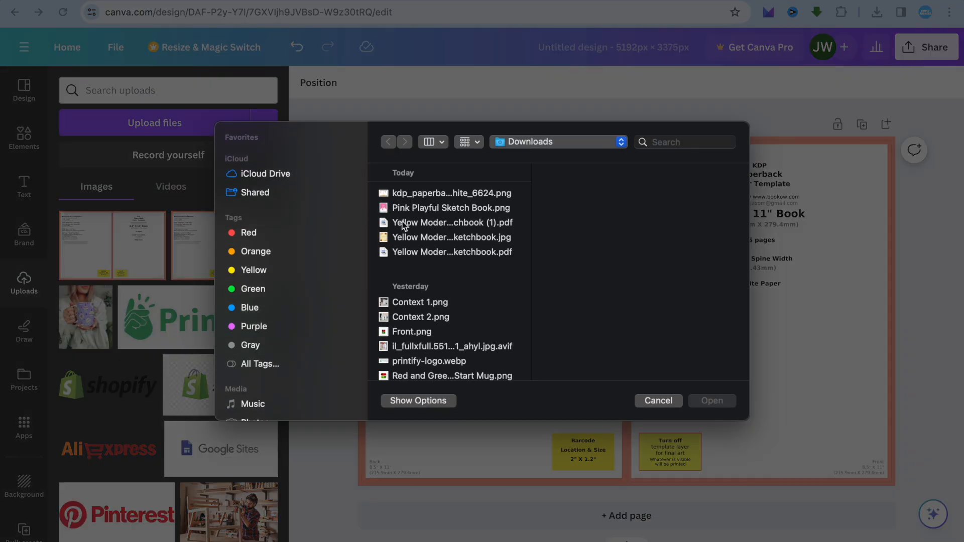
{"action": "left_click", "coordinate": [440, 208]}
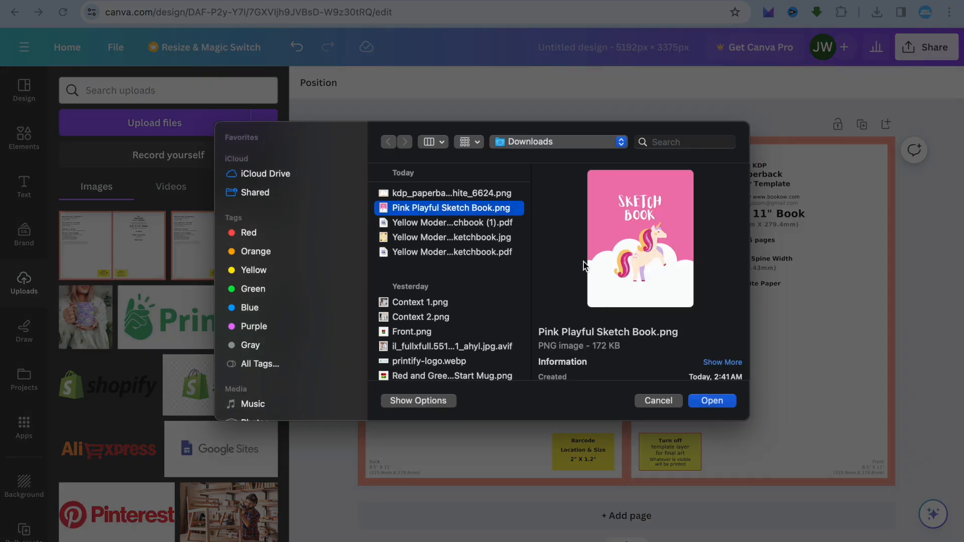
{"action": "left_click", "coordinate": [708, 402]}
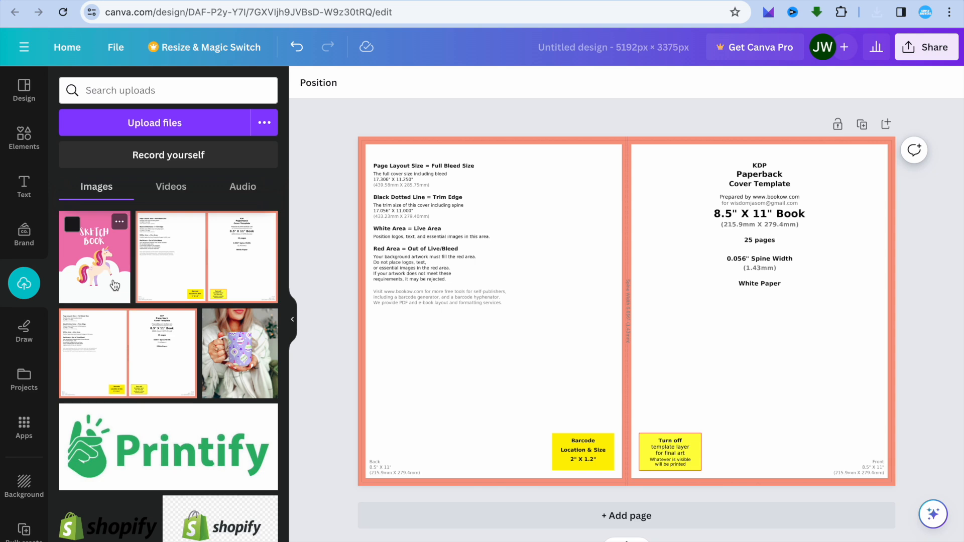
Step: Fade the KDP cover template image on the page by setting its transparency to 21
{"action": "left_click", "coordinate": [422, 270]}
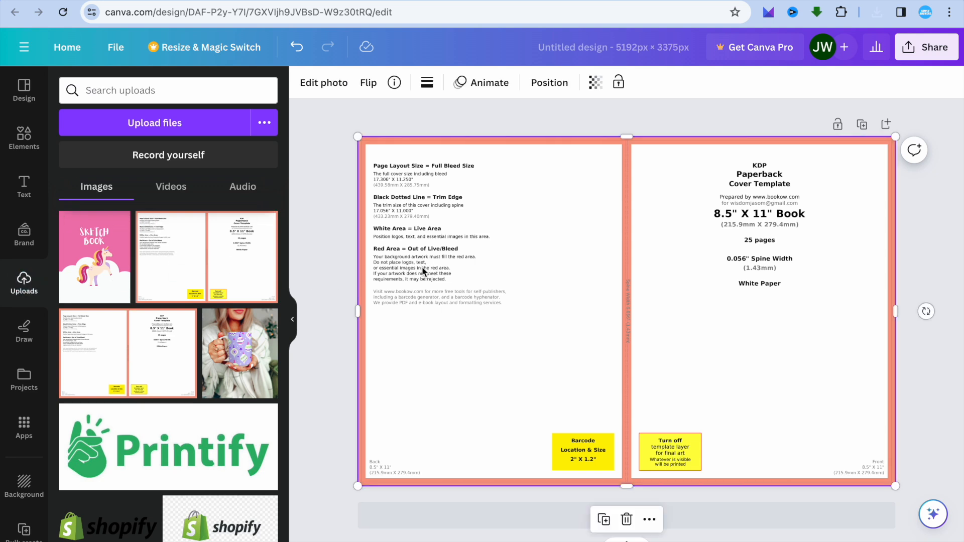
{"action": "left_click", "coordinate": [596, 85]}
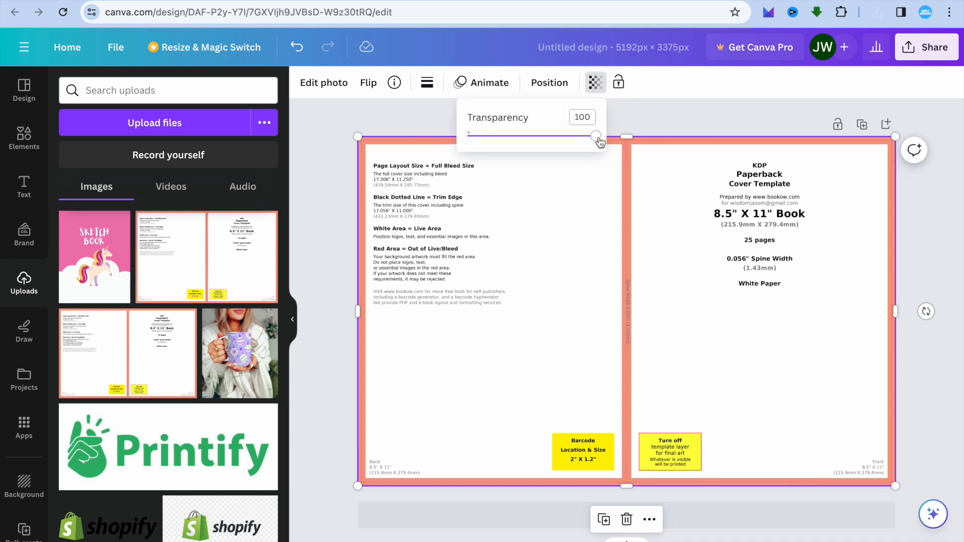
{"action": "left_click_drag", "start_coordinate": [598, 138], "coordinate": [493, 136]}
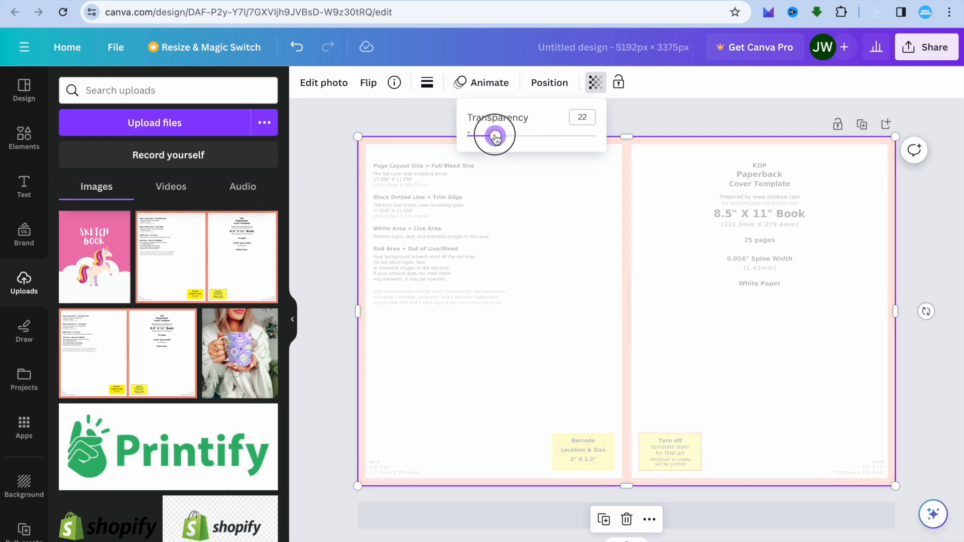
{"action": "left_click", "coordinate": [403, 199]}
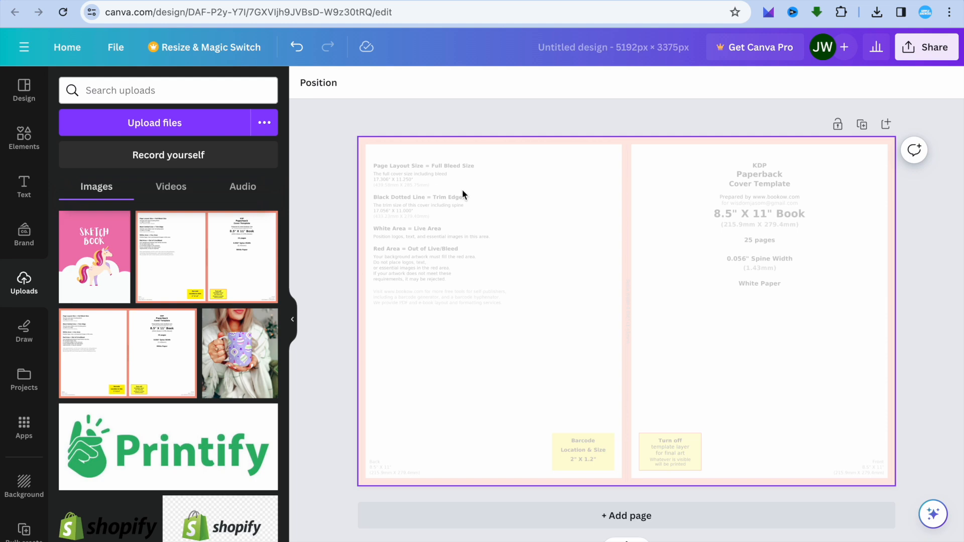
Step: Add the uploaded pink sketch book image to the page and enlarge it over the template's front cover half
{"action": "left_click", "coordinate": [112, 285]}
{"action": "mouse_move", "coordinate": [662, 284]}
{"action": "left_mouse_down"}
{"action": "mouse_move", "coordinate": [778, 282]}
{"action": "mouse_move", "coordinate": [786, 301]}
{"action": "left_mouse_up"}
{"action": "left_click_drag", "start_coordinate": [651, 194], "coordinate": [634, 172]}
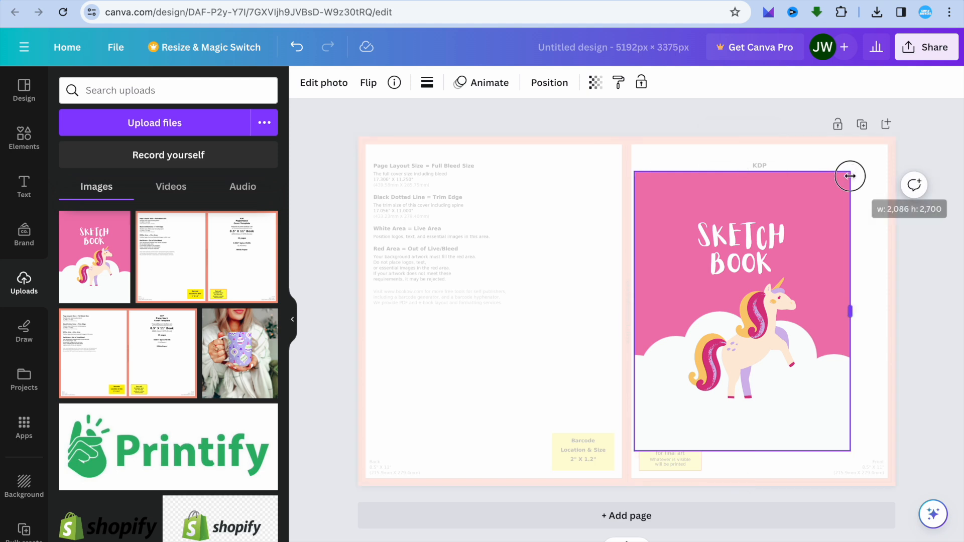
{"action": "left_click_drag", "start_coordinate": [850, 171], "coordinate": [879, 155]}
{"action": "left_click_drag", "start_coordinate": [831, 213], "coordinate": [837, 234]}
{"action": "left_click_drag", "start_coordinate": [642, 165], "coordinate": [639, 148]}
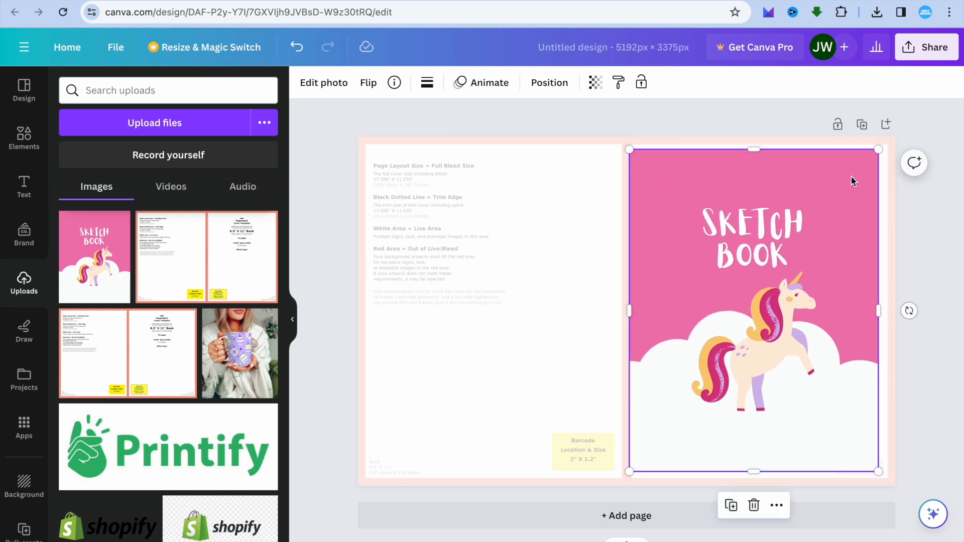
Step: Fine-tune the sketch book image's size and edges to fill the white live area of the front cover
{"action": "left_click_drag", "start_coordinate": [879, 153], "coordinate": [883, 144]}
{"action": "left_click_drag", "start_coordinate": [837, 217], "coordinate": [840, 221]}
{"action": "left_click_drag", "start_coordinate": [759, 146], "coordinate": [758, 142]}
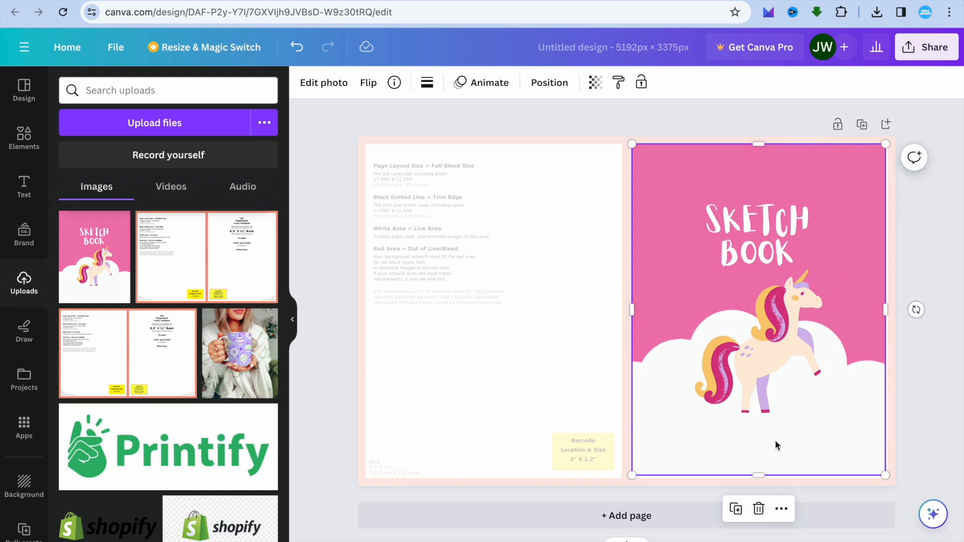
{"action": "left_click_drag", "start_coordinate": [758, 475], "coordinate": [759, 478]}
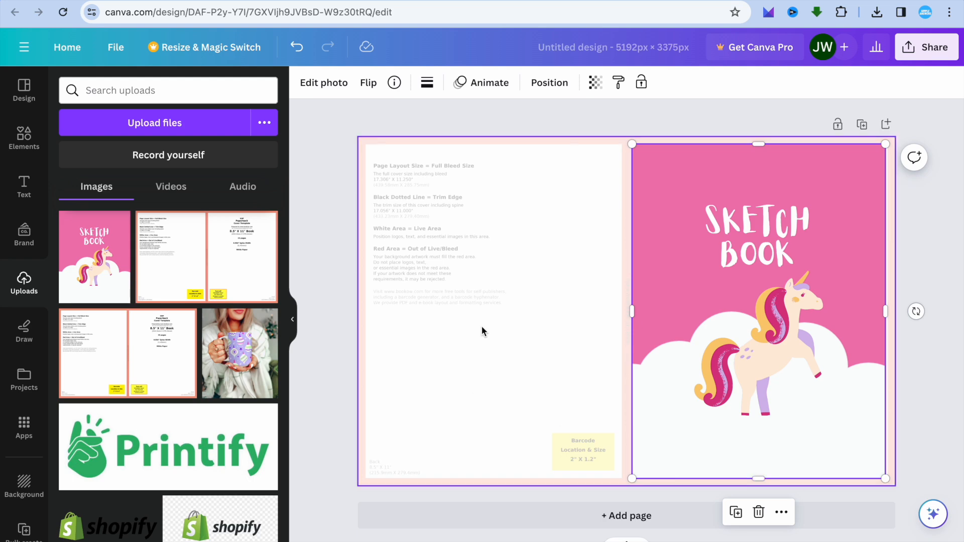
Step: Hide the KDP cover template image behind the artwork by setting its transparency to 0
{"action": "left_click", "coordinate": [460, 261]}
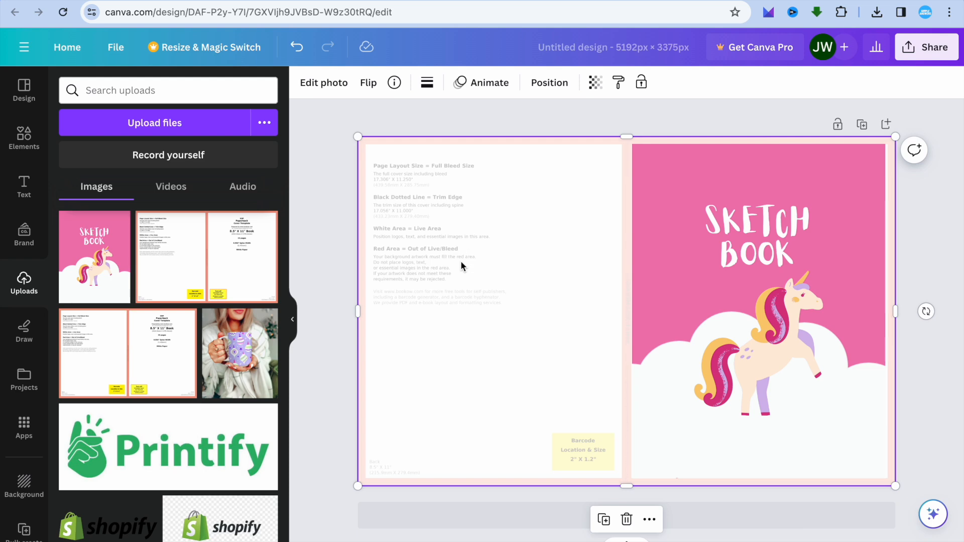
{"action": "left_click", "coordinate": [594, 86]}
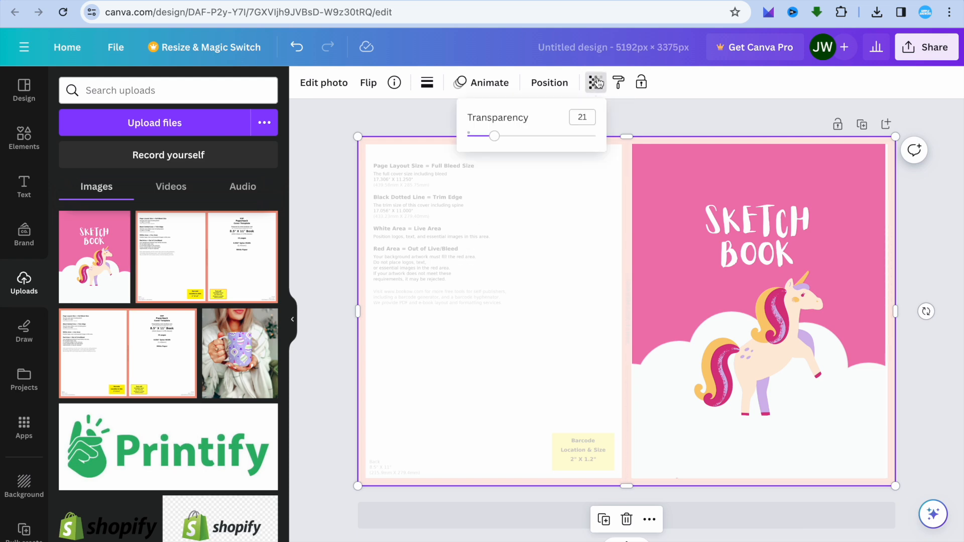
{"action": "left_click_drag", "start_coordinate": [493, 137], "coordinate": [468, 136]}
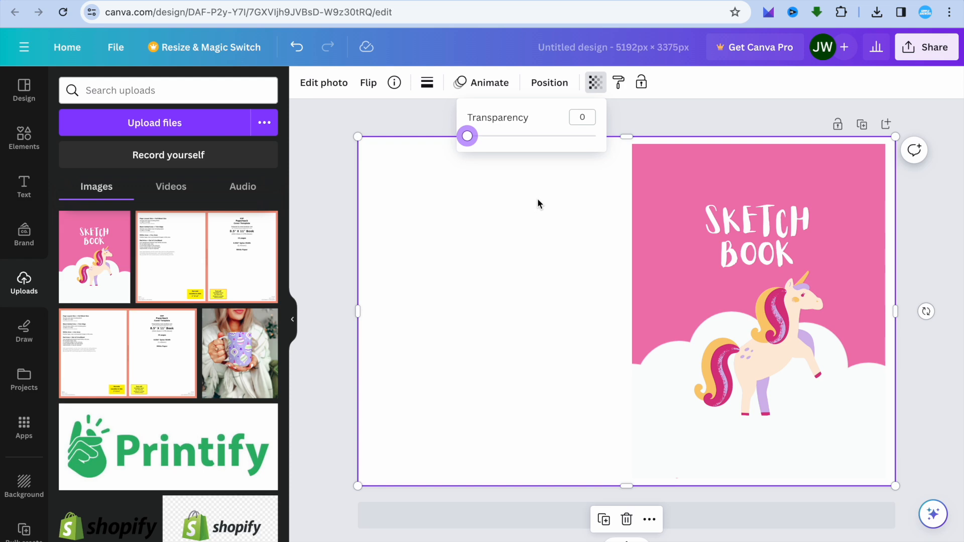
{"action": "left_click", "coordinate": [514, 303]}
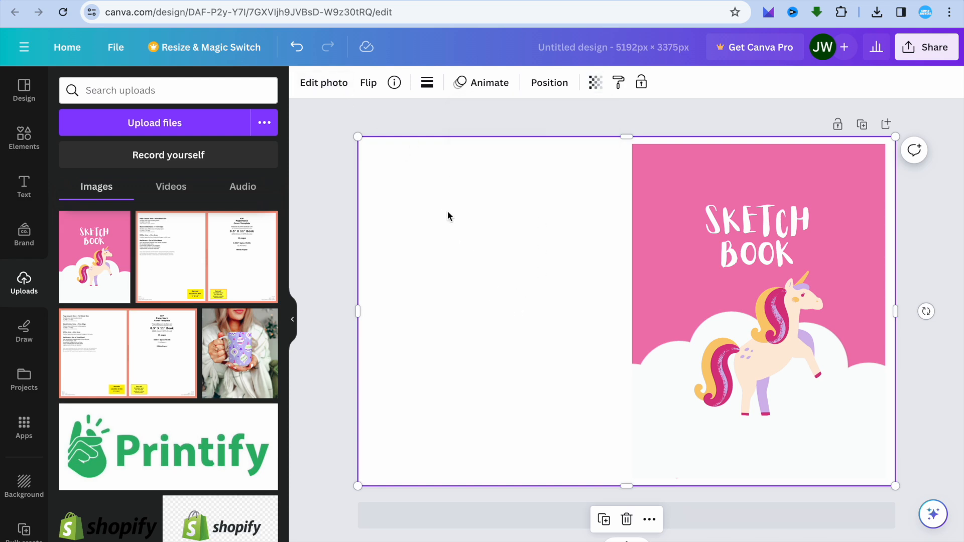
{"action": "left_click", "coordinate": [336, 92]}
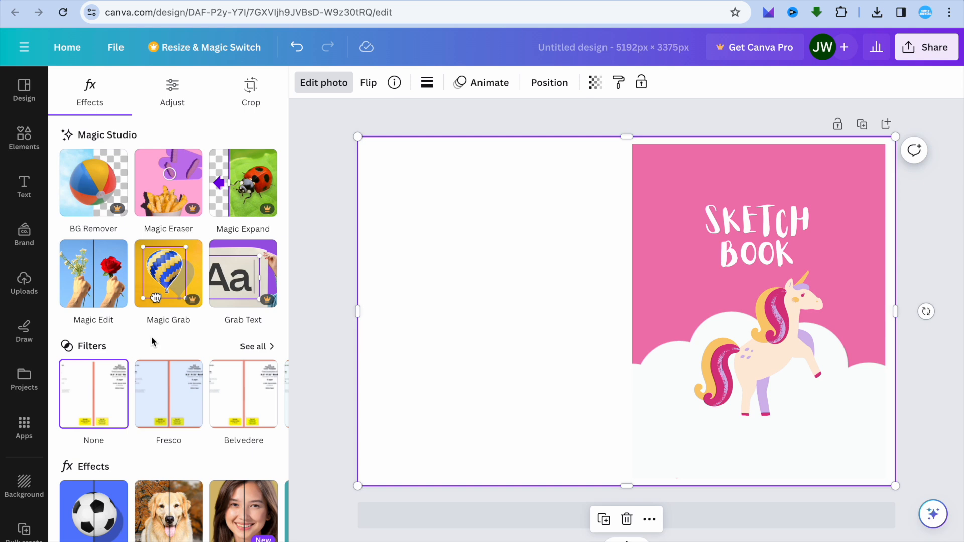
{"action": "left_click", "coordinate": [320, 244]}
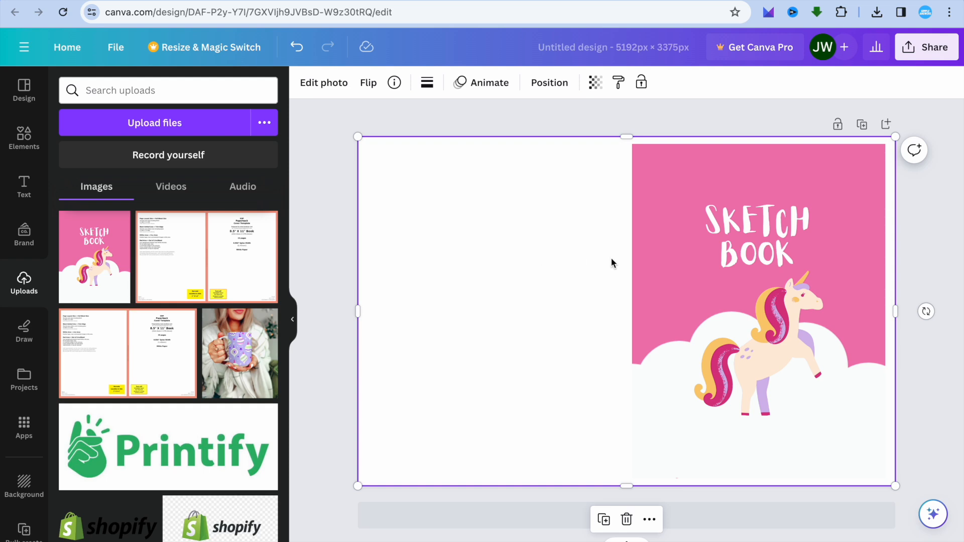
Step: Download the finished cover design as a PDF Print file with the RGB color profile
{"action": "left_click", "coordinate": [927, 58]}
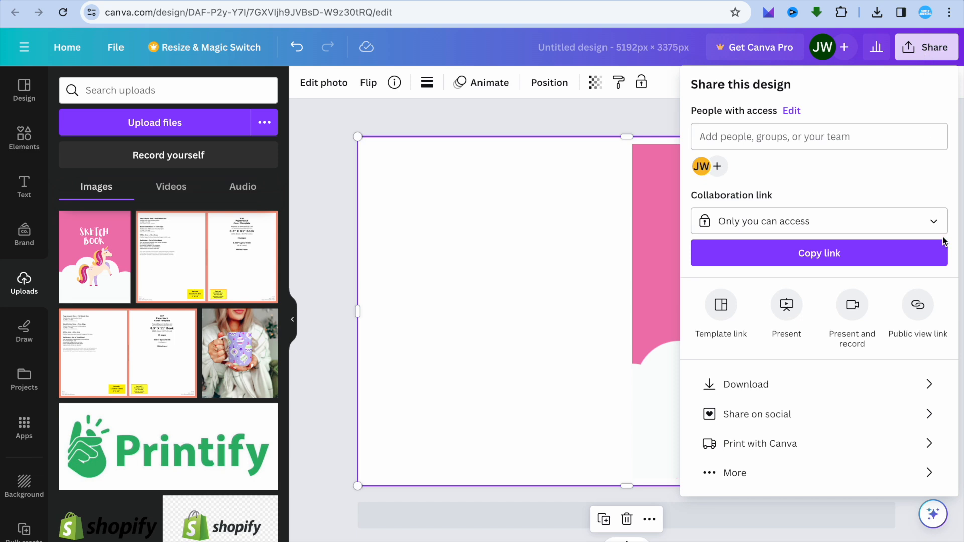
{"action": "left_click", "coordinate": [868, 387]}
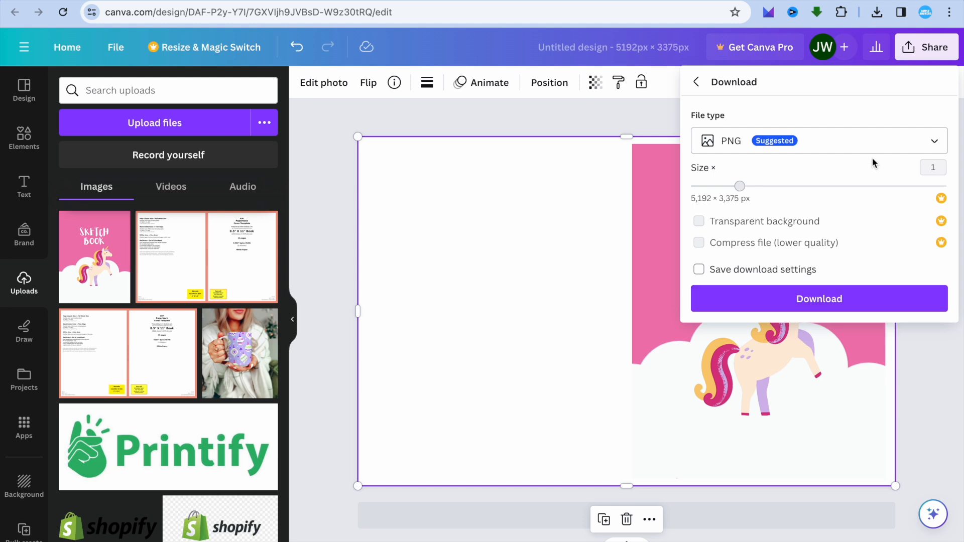
{"action": "left_click", "coordinate": [868, 141]}
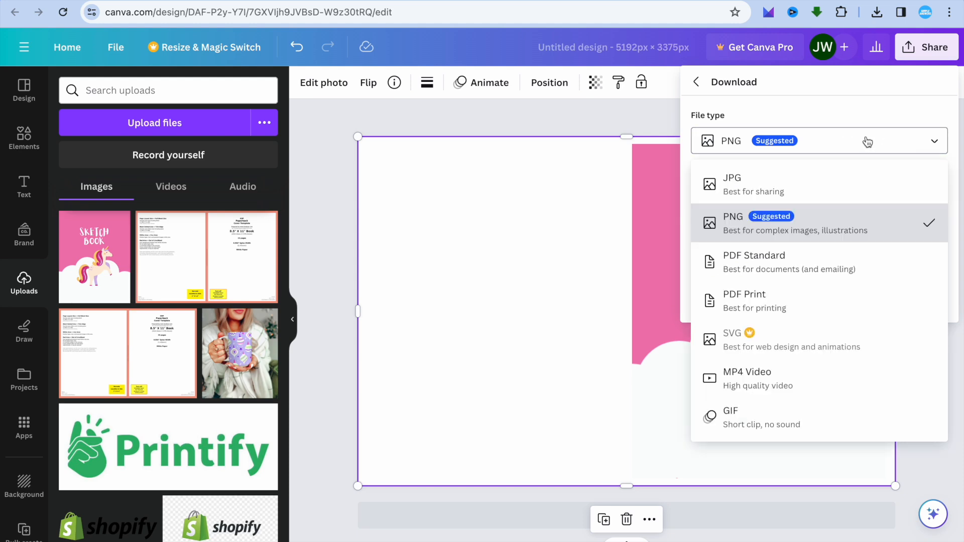
{"action": "left_click", "coordinate": [807, 301]}
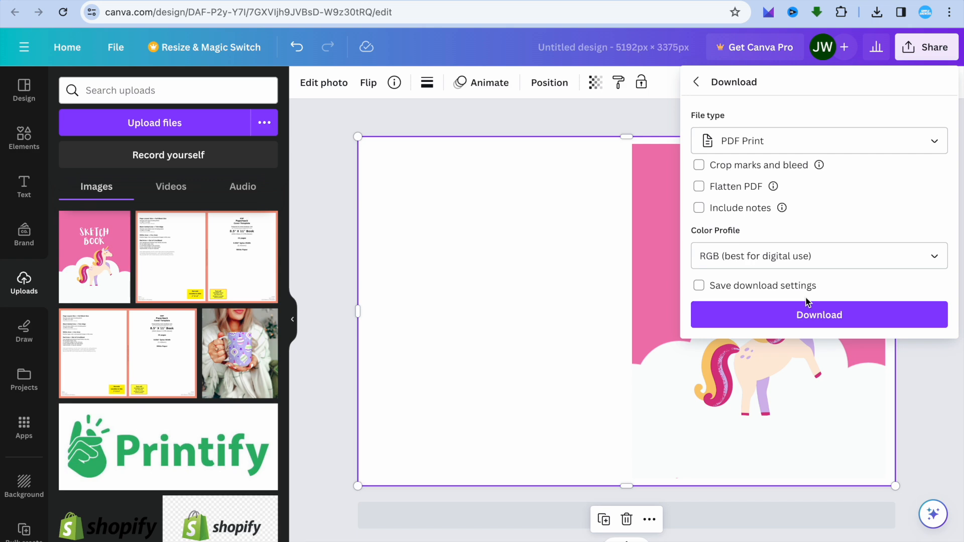
{"action": "left_click", "coordinate": [787, 322]}
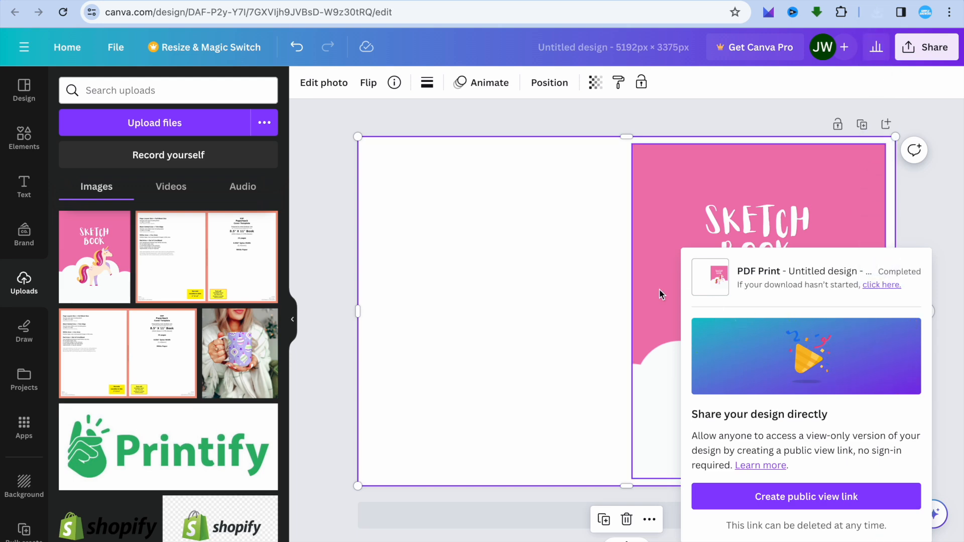
{"action": "left_click", "coordinate": [583, 122]}
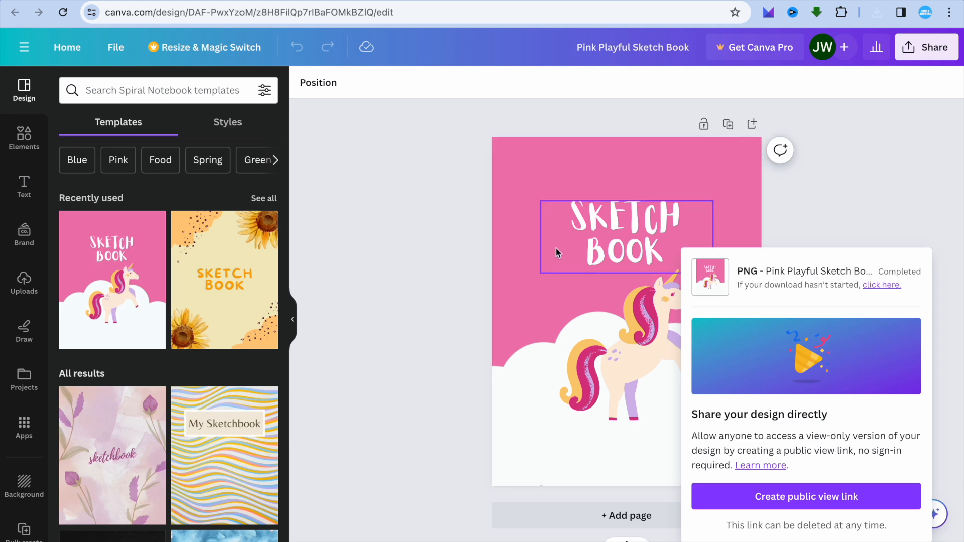
Step: In the Pink Playful Sketch Book design, add 25 new pages after the cover page, making 26 in total
{"action": "left_click", "coordinate": [439, 248]}
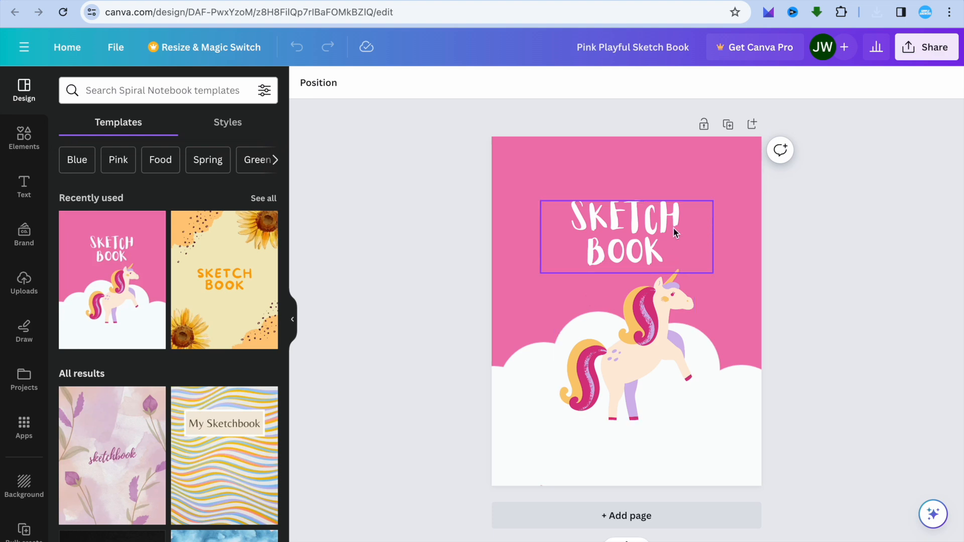
{"action": "left_click", "coordinate": [660, 522]}
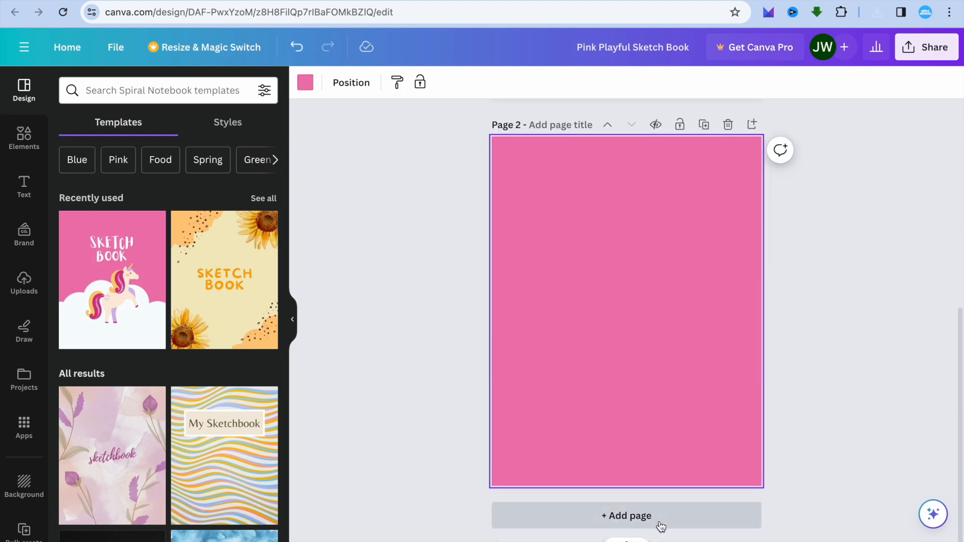
{"action": "left_click", "coordinate": [660, 525]}
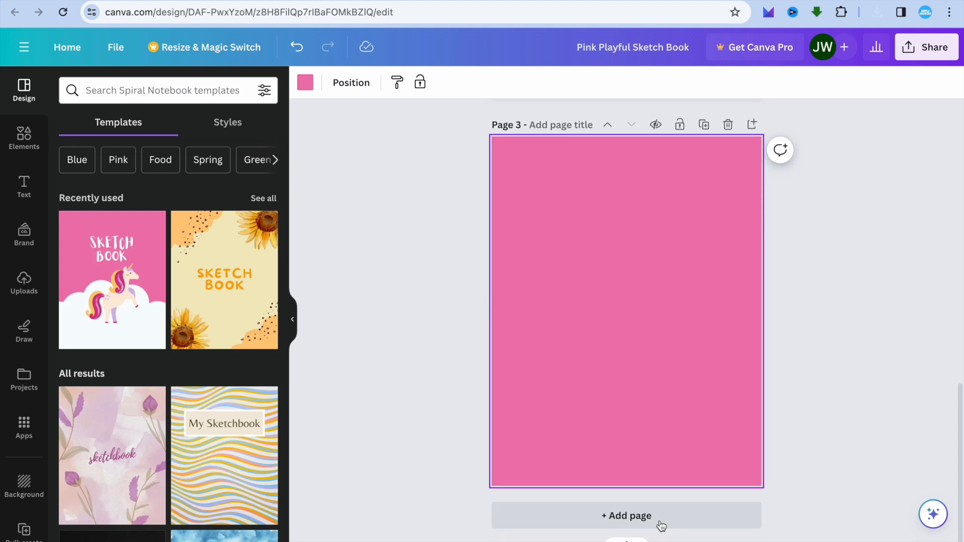
{"action": "left_click", "coordinate": [664, 521]}
{"action": "left_click", "coordinate": [664, 521]}
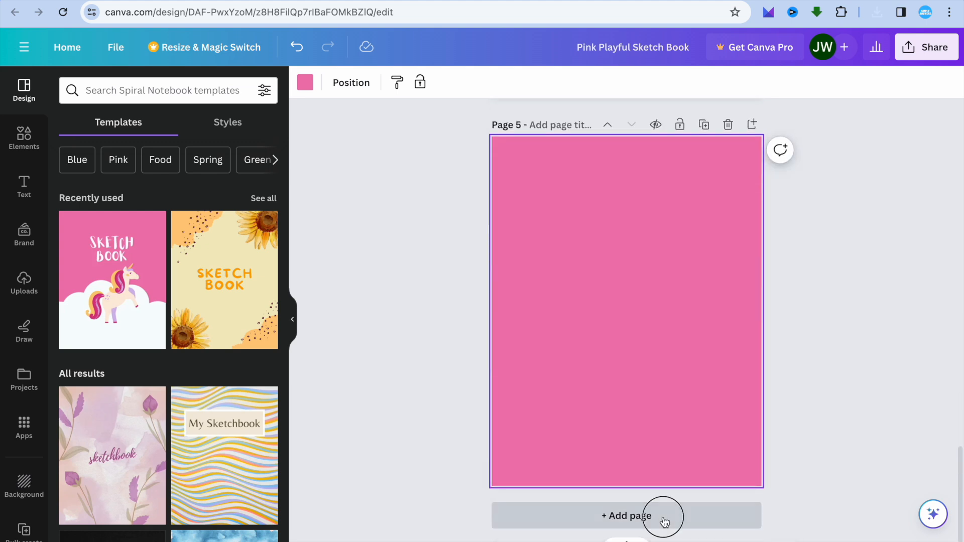
{"action": "left_click", "coordinate": [664, 522]}
{"action": "left_click", "coordinate": [664, 522]}
{"action": "left_click", "coordinate": [664, 521]}
{"action": "left_click", "coordinate": [664, 521]}
{"action": "left_click", "coordinate": [664, 521]}
{"action": "left_click", "coordinate": [664, 521]}
{"action": "left_click", "coordinate": [663, 521]}
{"action": "left_click", "coordinate": [664, 521]}
{"action": "left_click", "coordinate": [664, 521]}
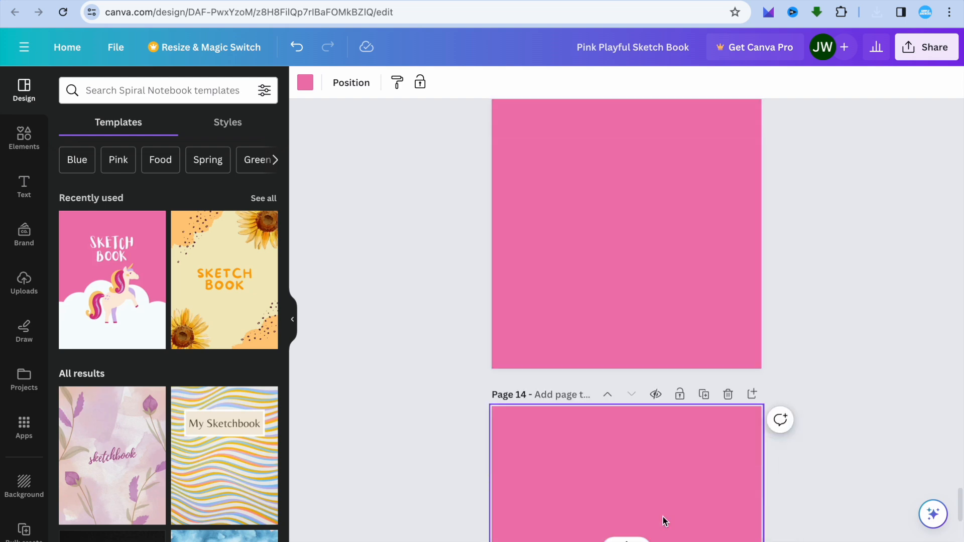
{"action": "left_click", "coordinate": [664, 521]}
{"action": "left_click", "coordinate": [664, 521]}
{"action": "left_click", "coordinate": [664, 522]}
{"action": "left_click", "coordinate": [664, 521]}
{"action": "left_click", "coordinate": [664, 521]}
{"action": "left_click", "coordinate": [664, 522]}
{"action": "left_click", "coordinate": [664, 522]}
{"action": "left_click", "coordinate": [664, 522]}
{"action": "left_click", "coordinate": [664, 521]}
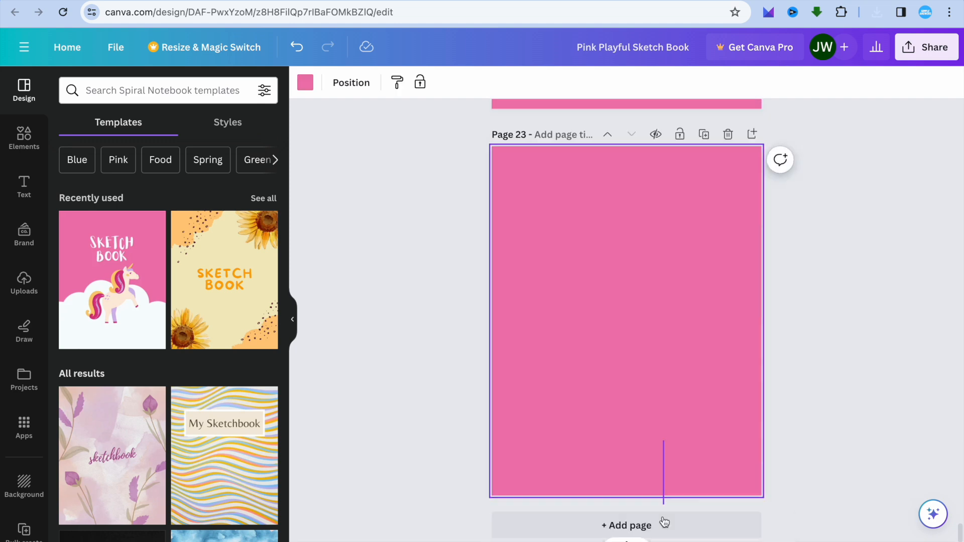
{"action": "left_click", "coordinate": [664, 521]}
{"action": "left_click", "coordinate": [664, 522]}
{"action": "left_click", "coordinate": [664, 521]}
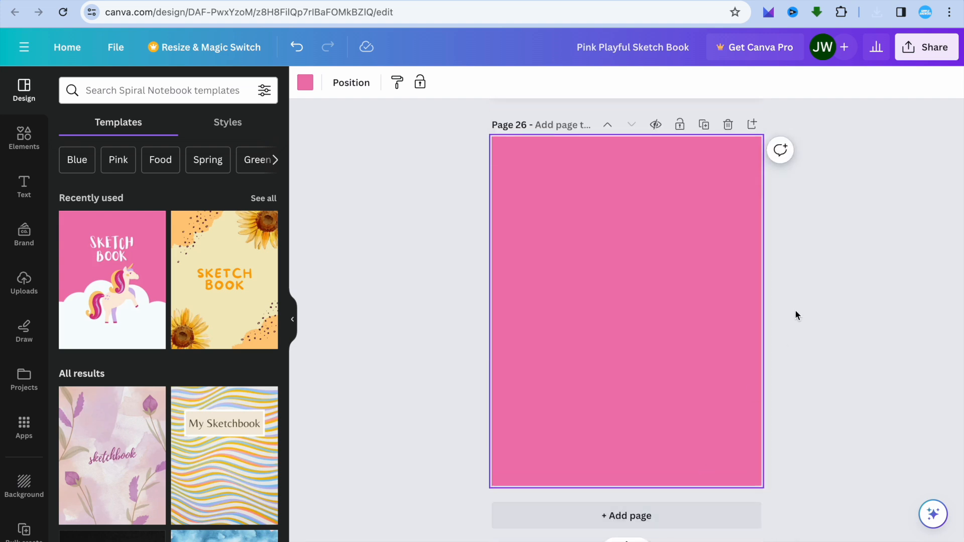
Step: Download only pages 2–26 of the sketch book design as a PDF Print file with the RGB color profile
{"action": "left_click", "coordinate": [928, 50]}
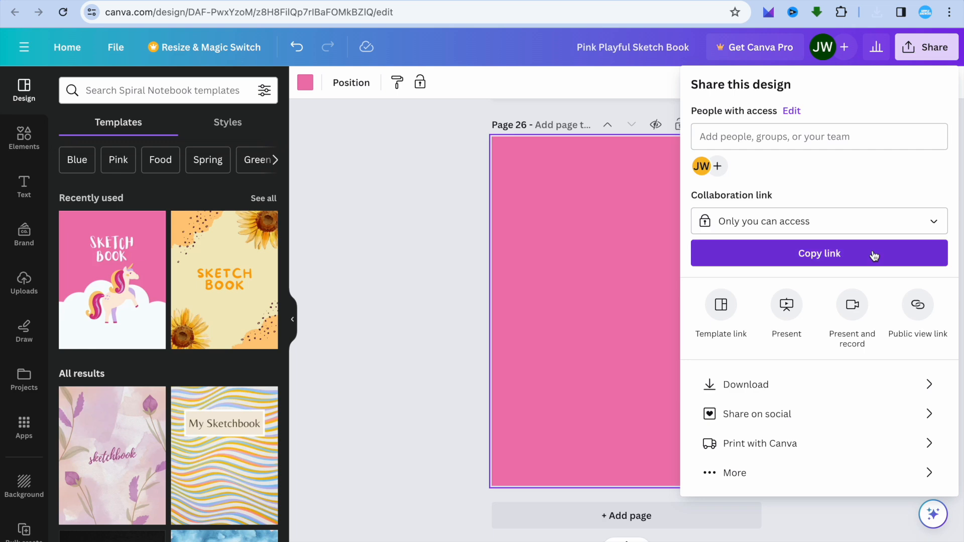
{"action": "left_click", "coordinate": [828, 381]}
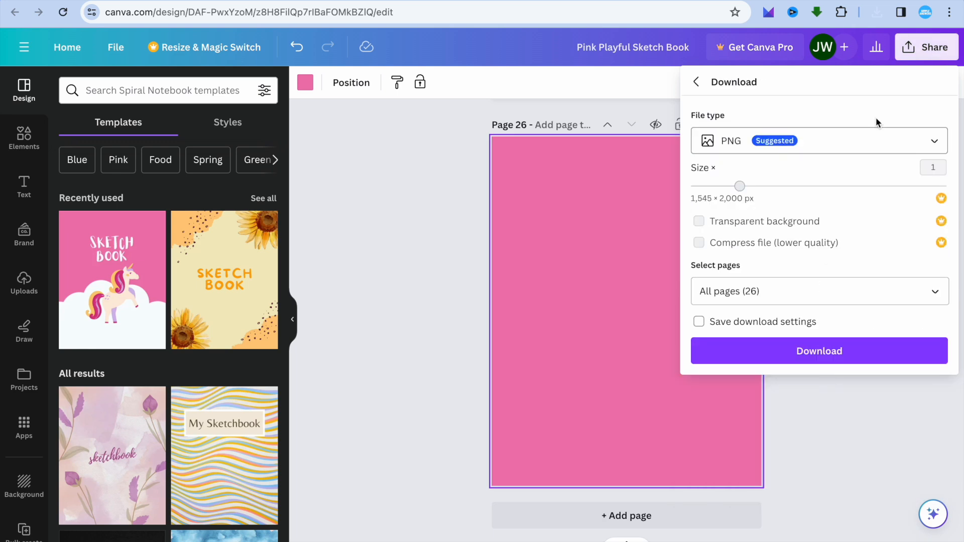
{"action": "left_click", "coordinate": [865, 146]}
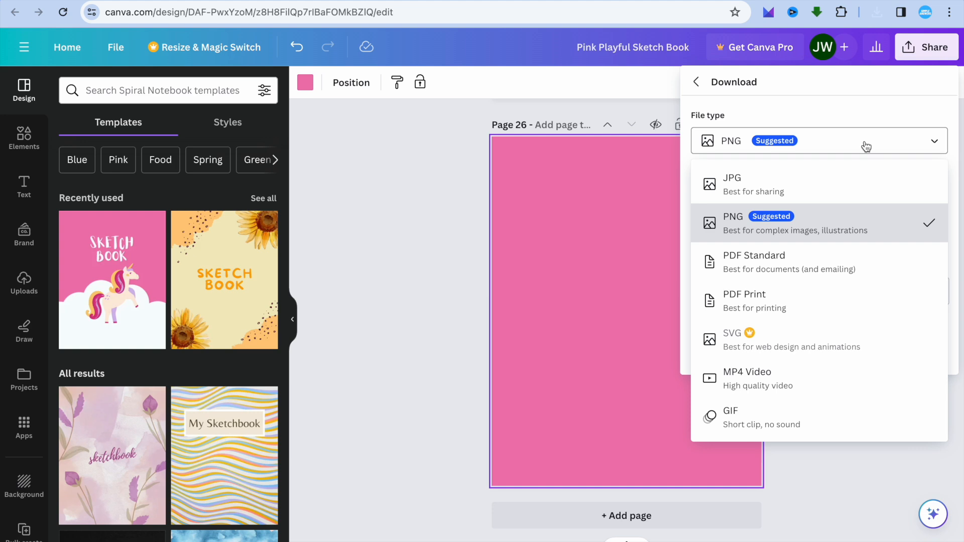
{"action": "left_click", "coordinate": [793, 294]}
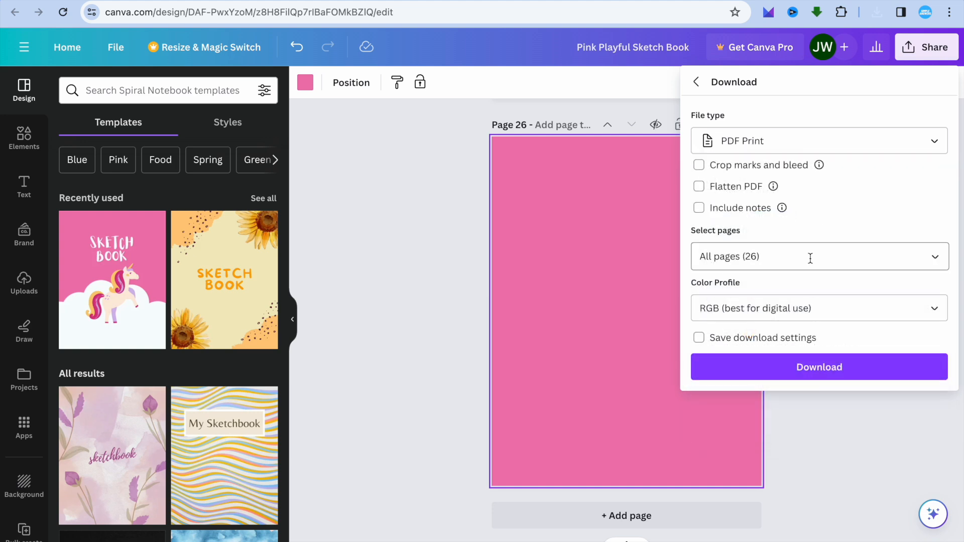
{"action": "left_click", "coordinate": [810, 258]}
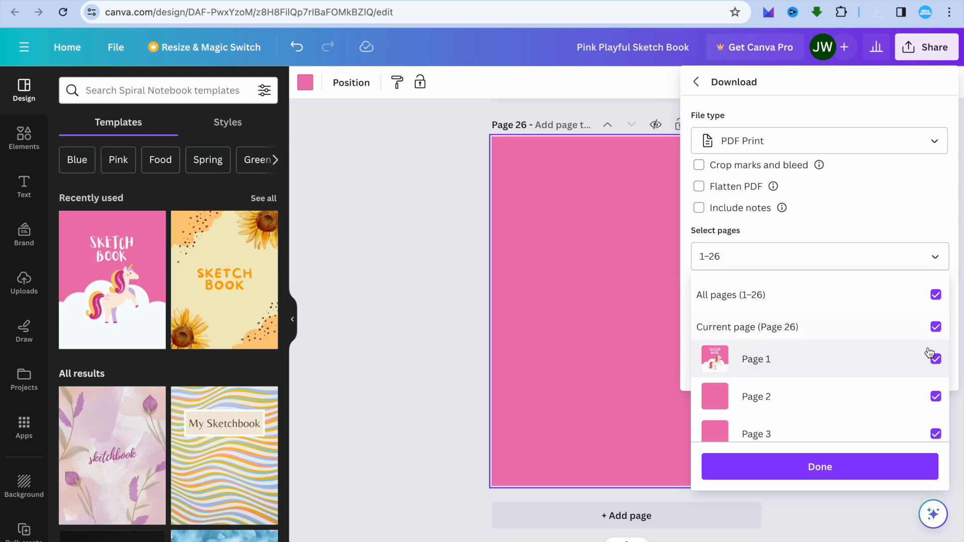
{"action": "left_click", "coordinate": [936, 359]}
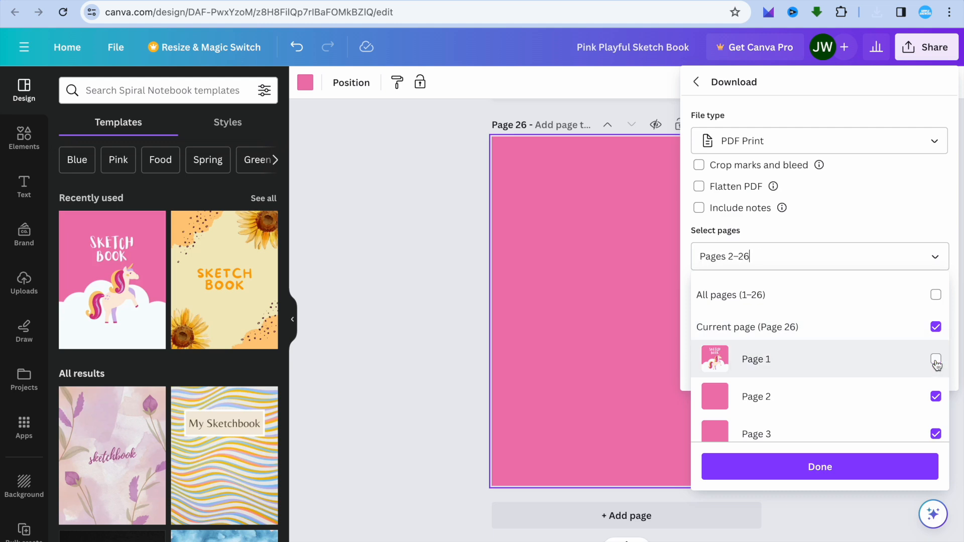
{"action": "left_click", "coordinate": [859, 466]}
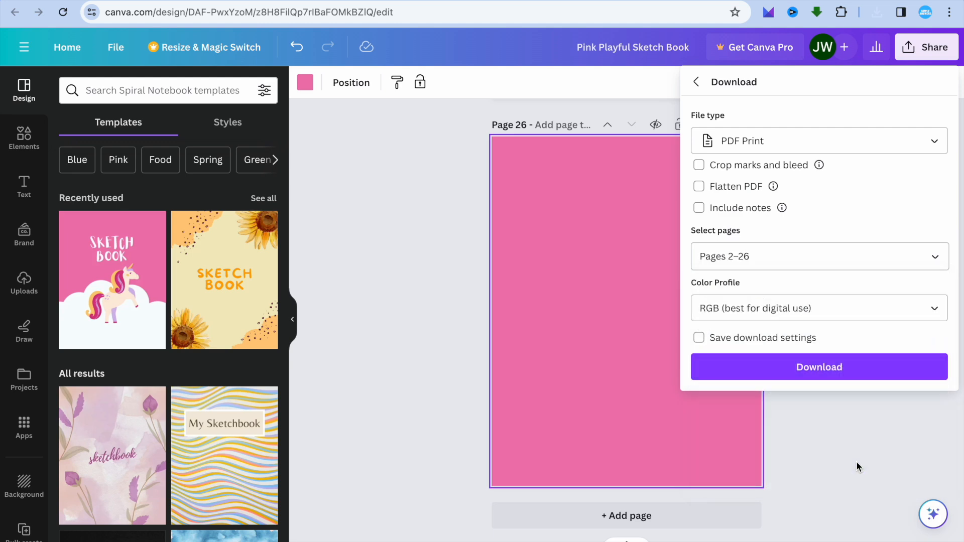
{"action": "left_click", "coordinate": [855, 378]}
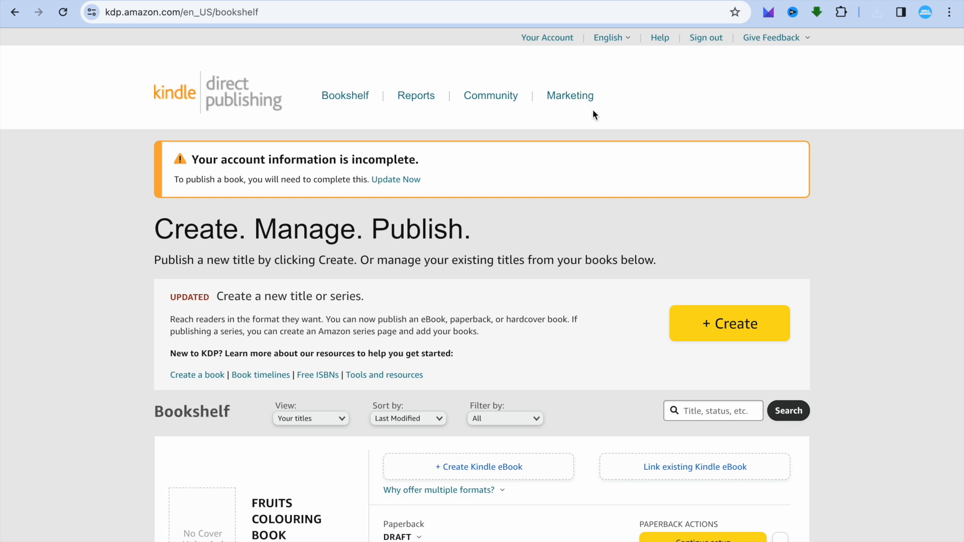
Step: Switch to Kindle Direct Publishing, create a new paperback and enter SKETCHBOOK FOR WOMEN as the book title
{"action": "left_click", "coordinate": [693, 324]}
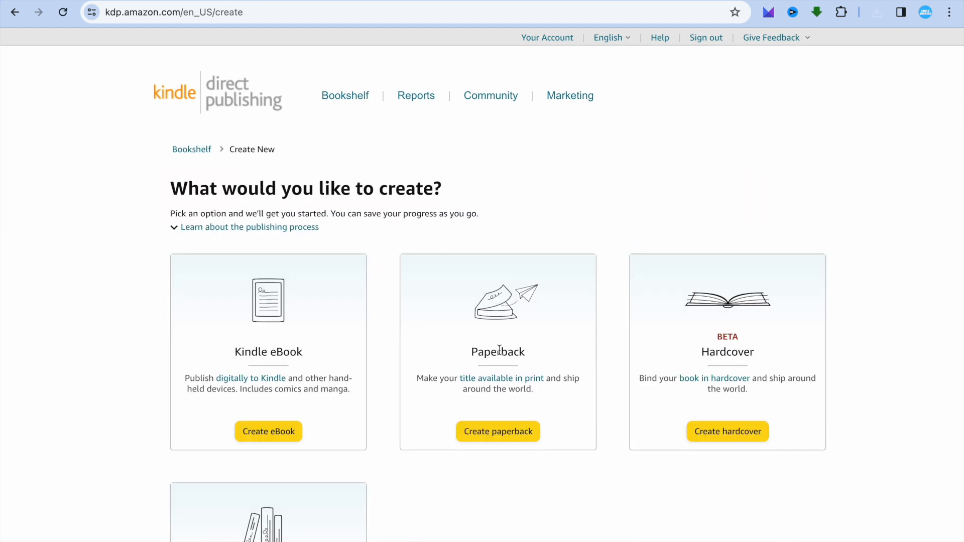
{"action": "left_click", "coordinate": [507, 437]}
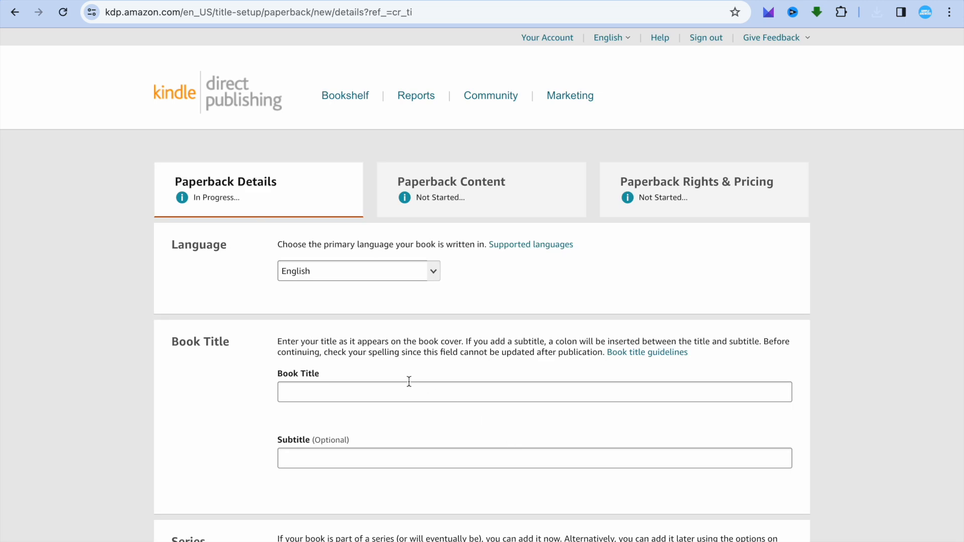
{"action": "left_click", "coordinate": [386, 385]}
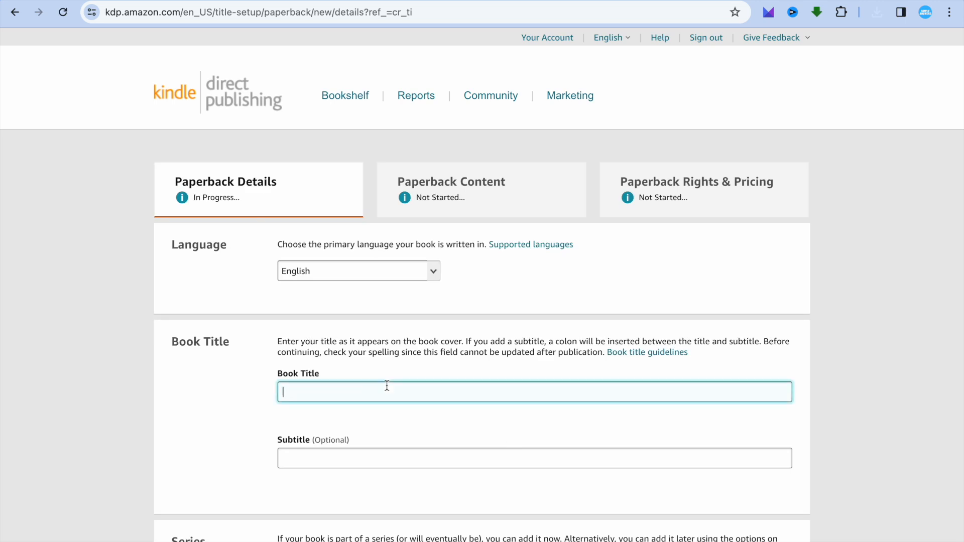
{"action": "type", "text": "SKETCHBOOK FOR WOMEN"}
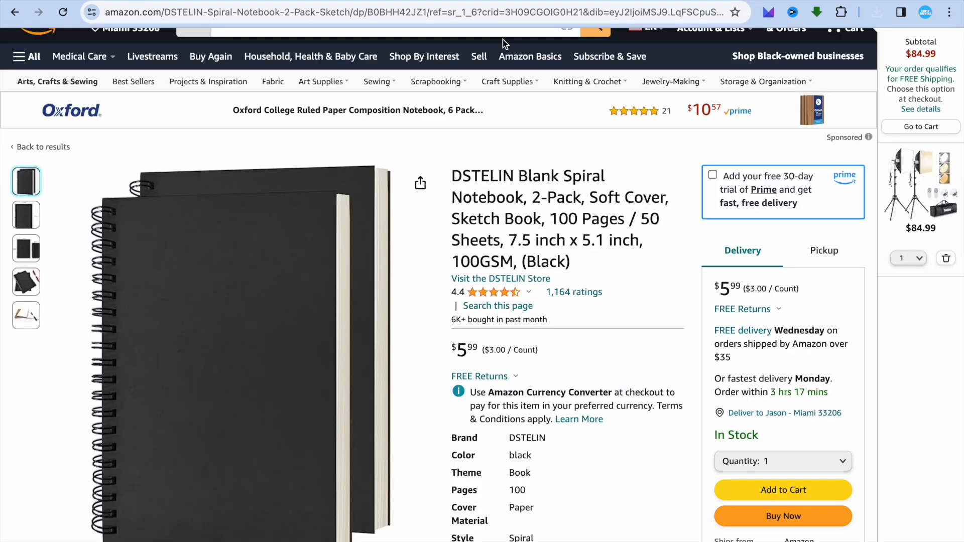
Step: Switch to Amazon, search for "sketch book for women" using the suggested query, and examine the product results
{"action": "scroll", "coordinate": [502, 40], "scroll_direction": "up", "scroll_amount": 2}
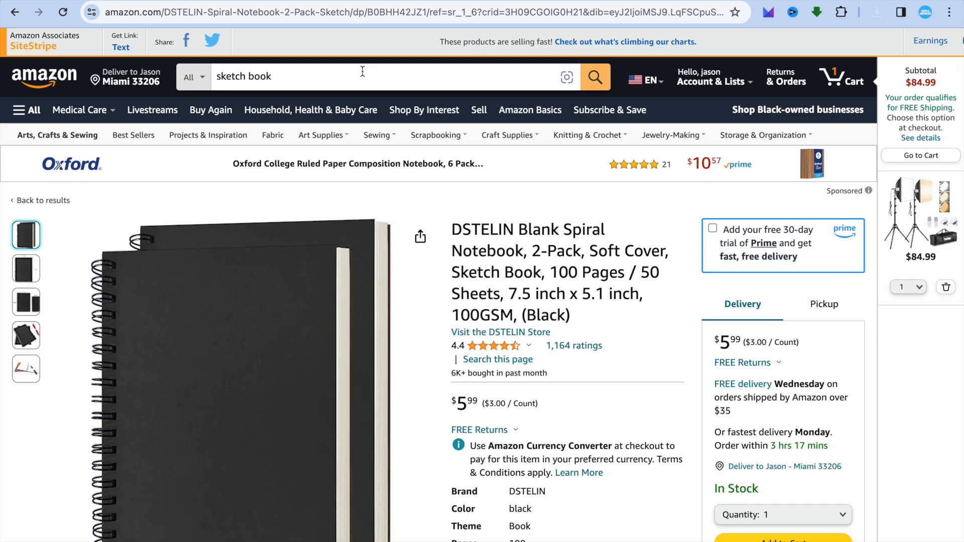
{"action": "left_click", "coordinate": [324, 73]}
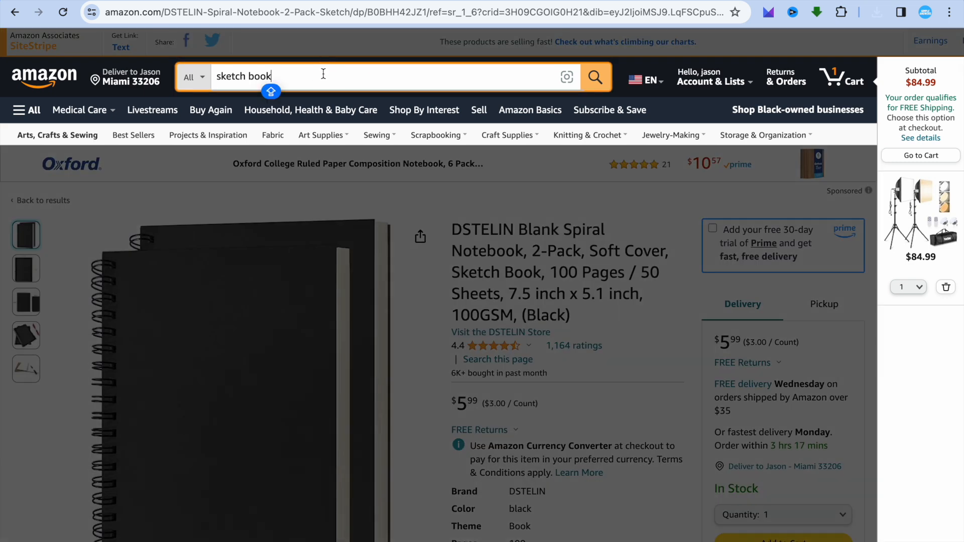
{"action": "type", "text": "FOR"}
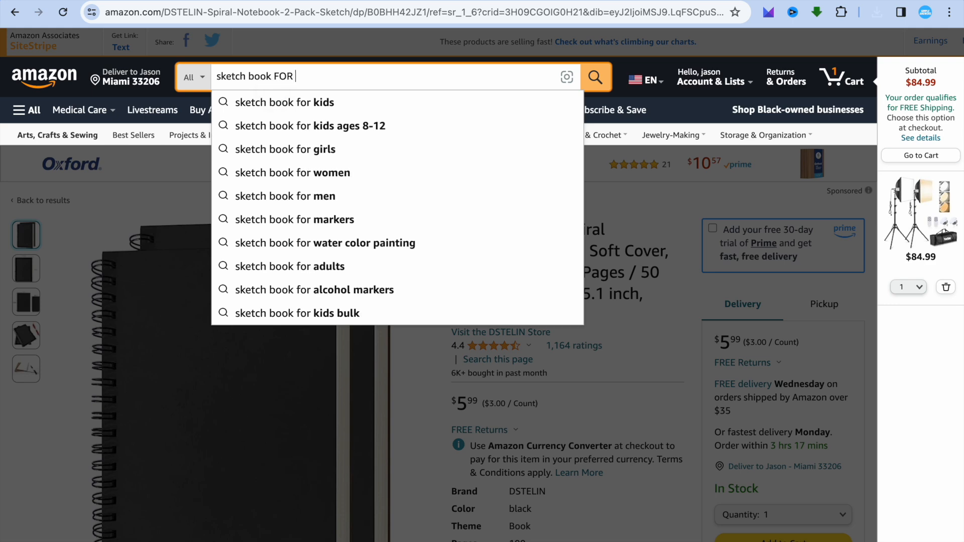
{"action": "key", "text": "Caps_Lock"}
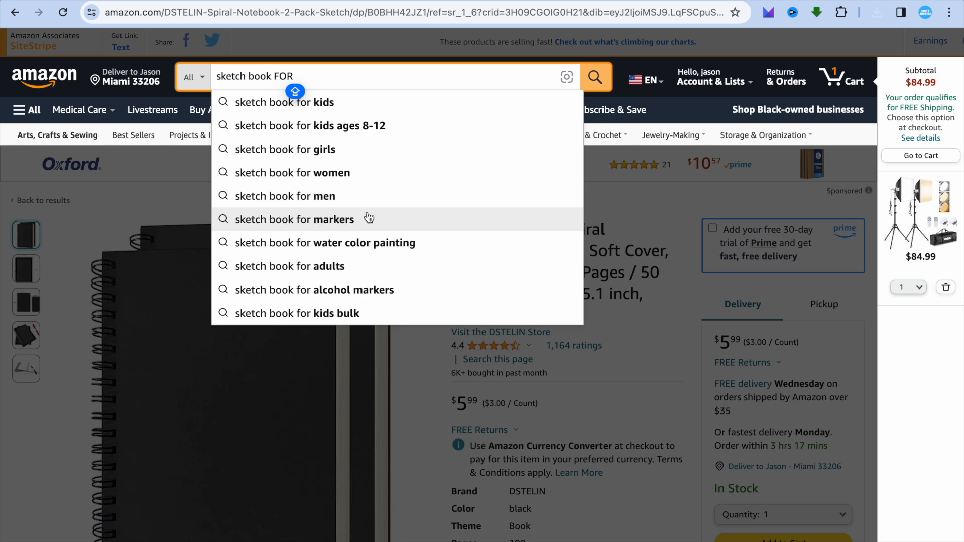
{"action": "left_click", "coordinate": [359, 175]}
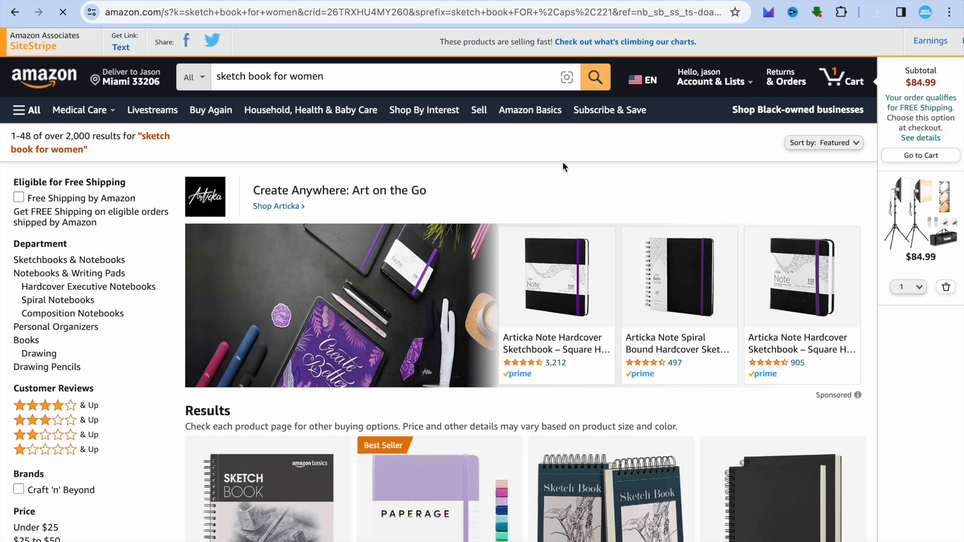
{"action": "scroll", "coordinate": [565, 163], "scroll_direction": "down", "scroll_amount": 7}
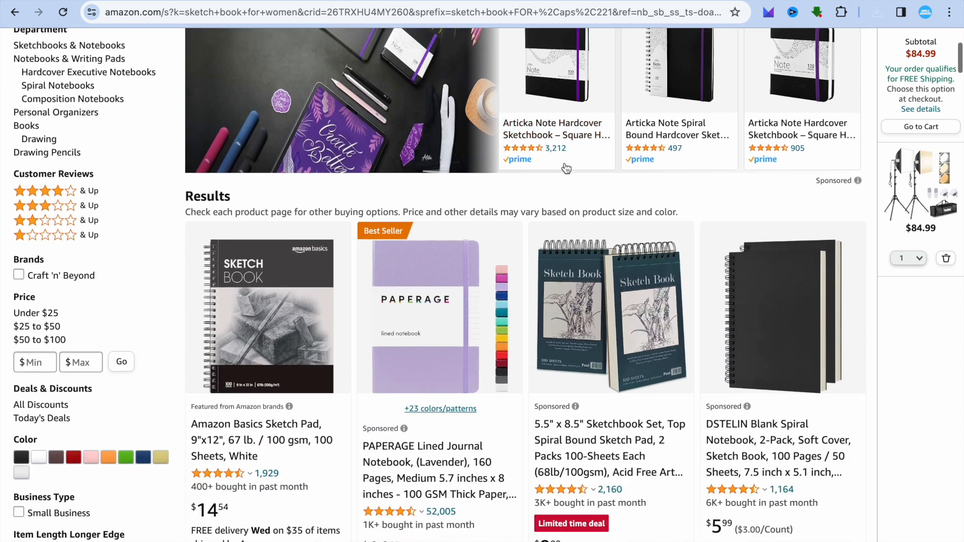
{"action": "scroll", "coordinate": [566, 167], "scroll_direction": "down", "scroll_amount": 6}
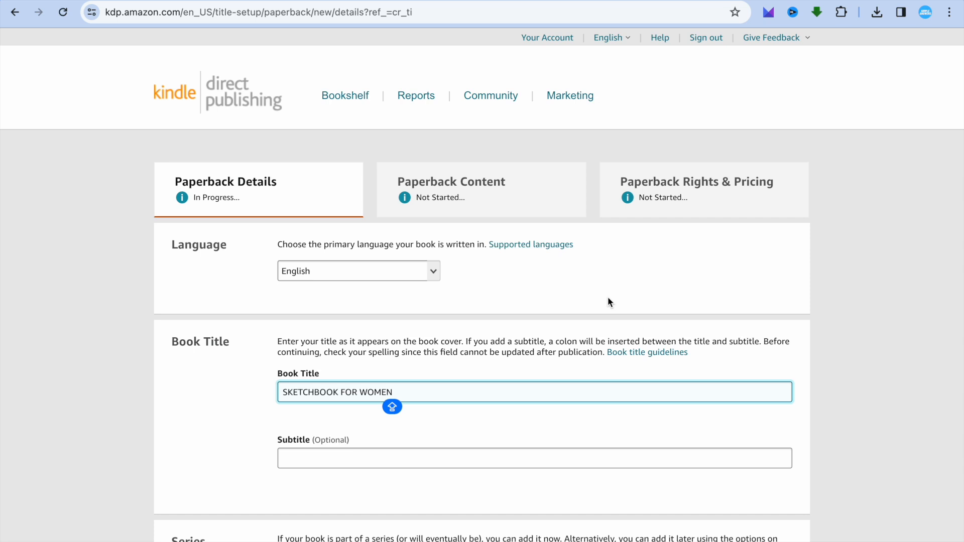
Step: Back in the KDP paperback details, fill in the primary author's first and last name from a saved autofill entry
{"action": "left_click", "coordinate": [820, 312]}
{"action": "scroll", "coordinate": [820, 312], "scroll_direction": "down", "scroll_amount": 4}
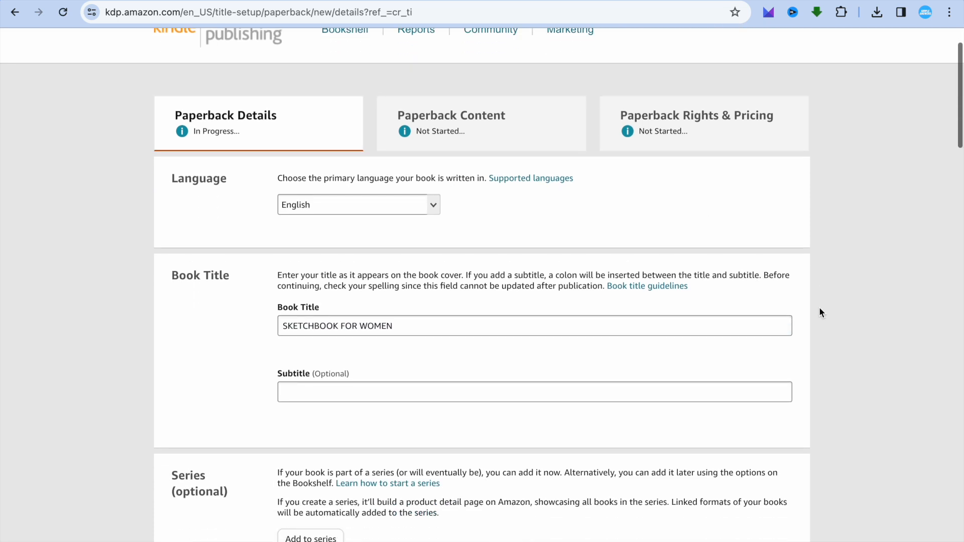
{"action": "scroll", "coordinate": [819, 313], "scroll_direction": "down", "scroll_amount": 9}
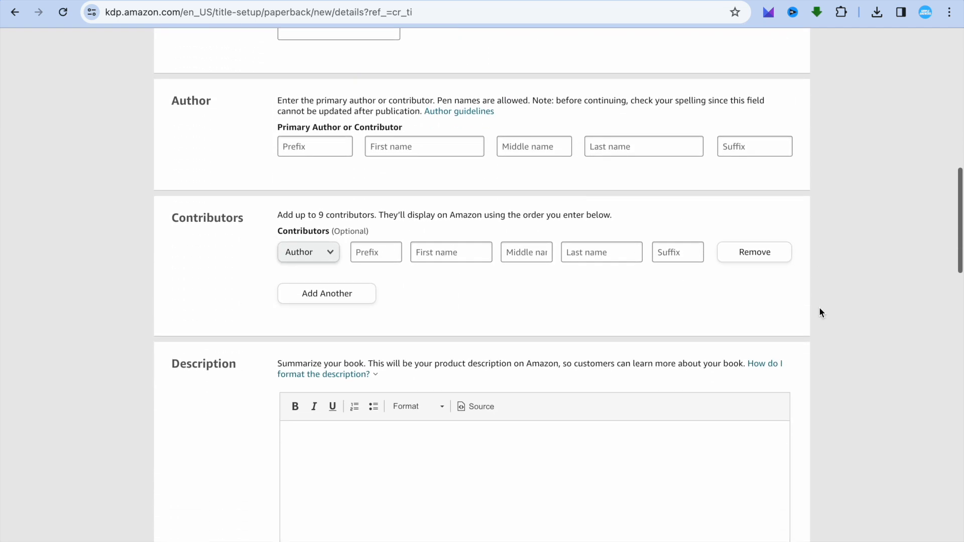
{"action": "left_click", "coordinate": [436, 147]}
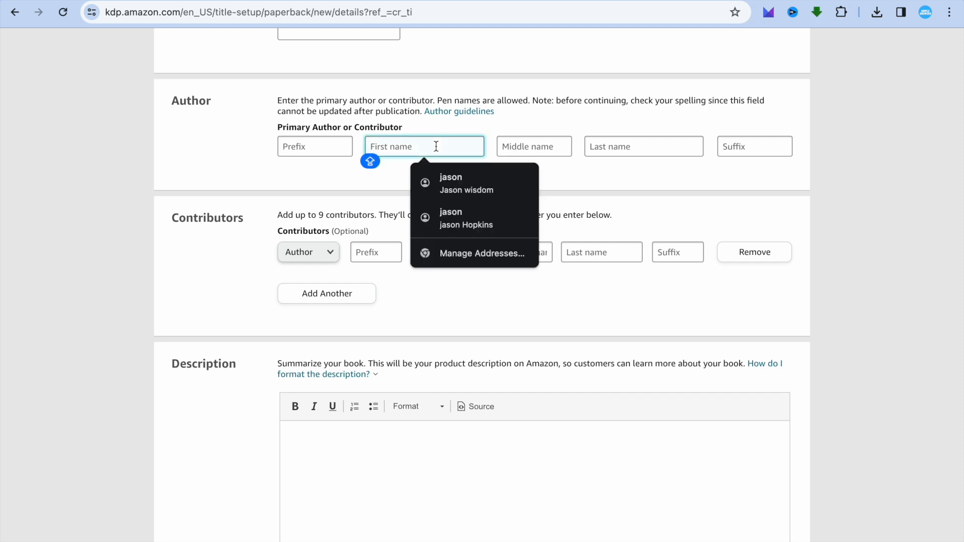
{"action": "left_click", "coordinate": [477, 218]}
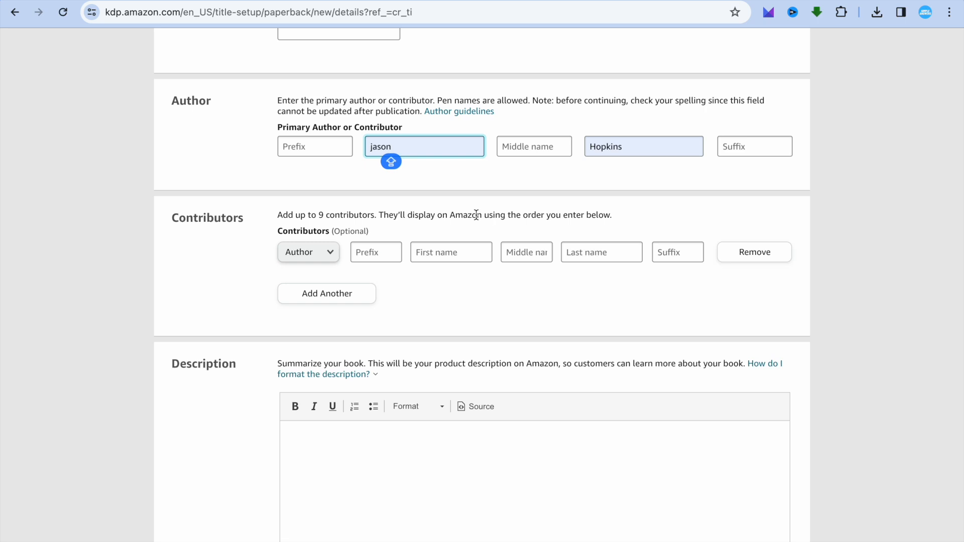
Step: Enter the book description "THIS IS A SKETCH BOOK FOR WOMEN."
{"action": "left_click", "coordinate": [436, 447]}
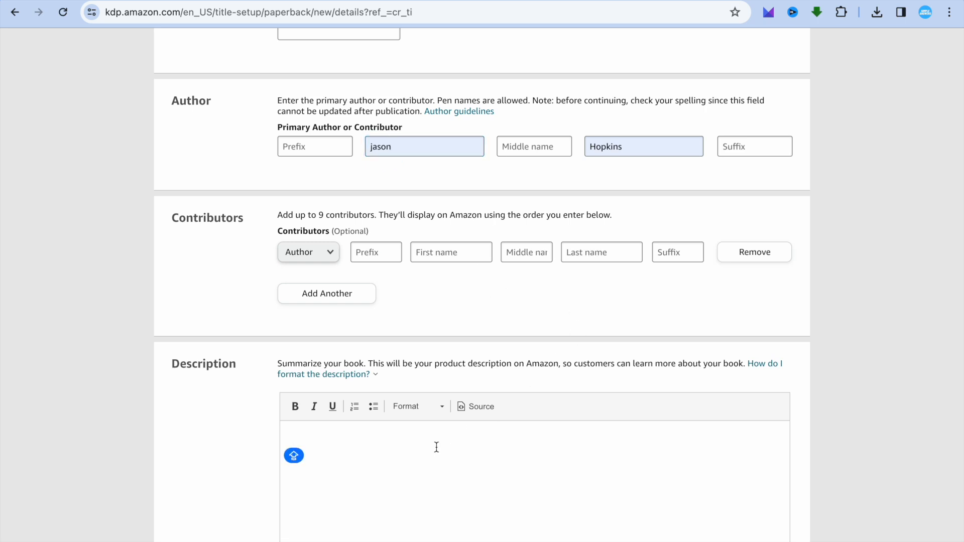
{"action": "type", "text": "THIS IS A"}
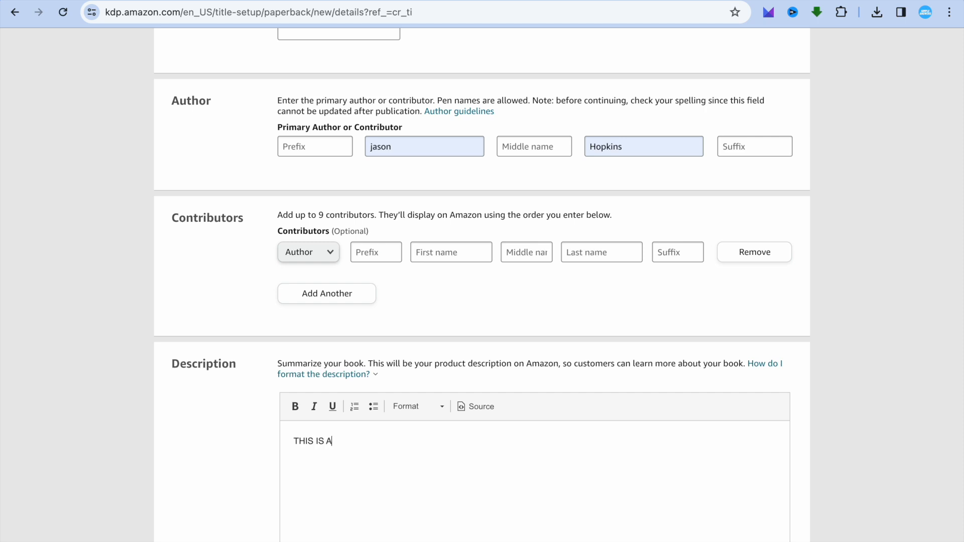
{"action": "type", "text": " SKETCH BOOK FOR WOMEN."}
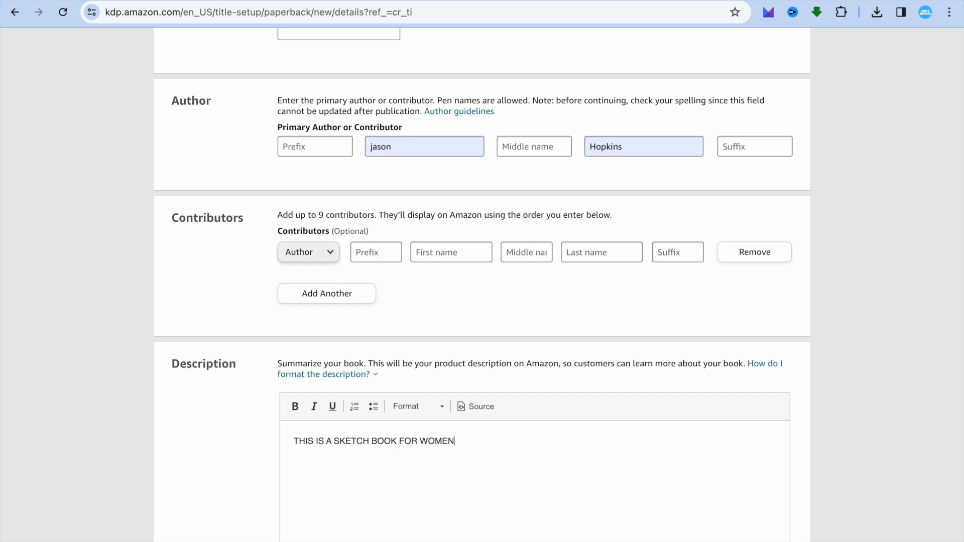
{"action": "left_click", "coordinate": [801, 425]}
Step: Declare ownership of the copyright and publishing rights, and answer No to sexually explicit images or title
{"action": "scroll", "coordinate": [802, 421], "scroll_direction": "down", "scroll_amount": 6}
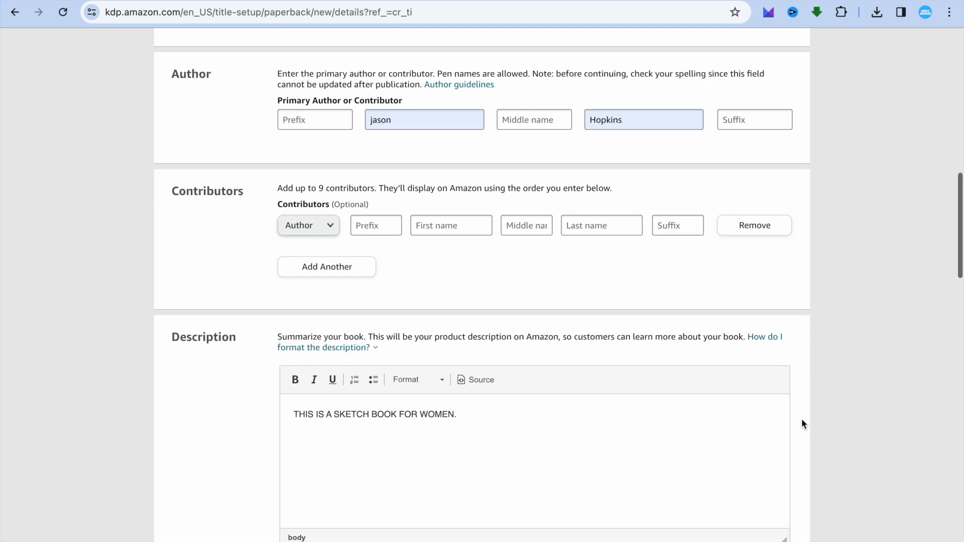
{"action": "scroll", "coordinate": [801, 425], "scroll_direction": "down", "scroll_amount": 2}
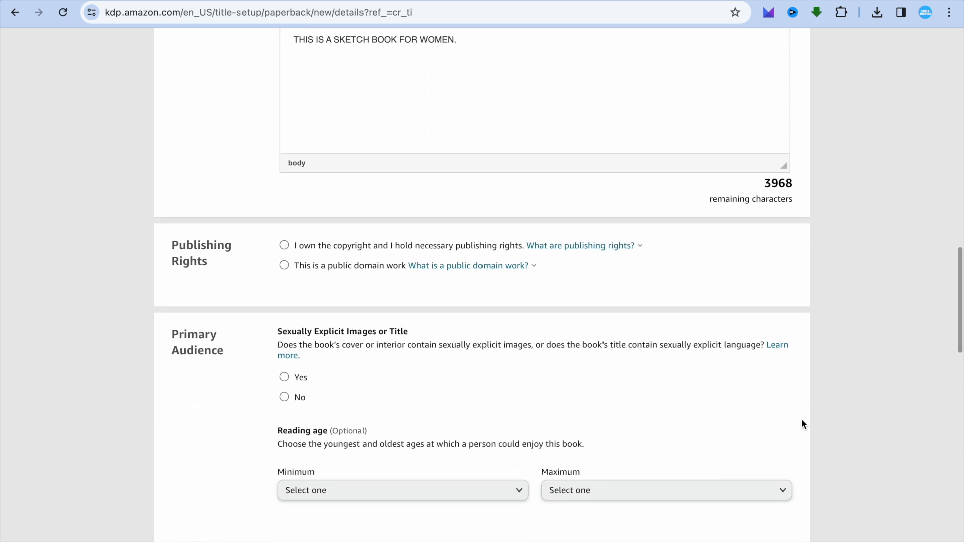
{"action": "left_click", "coordinate": [284, 246]}
{"action": "key", "text": "Down"}
{"action": "key", "text": "Up"}
{"action": "key", "text": "Down"}
{"action": "key", "text": "Up"}
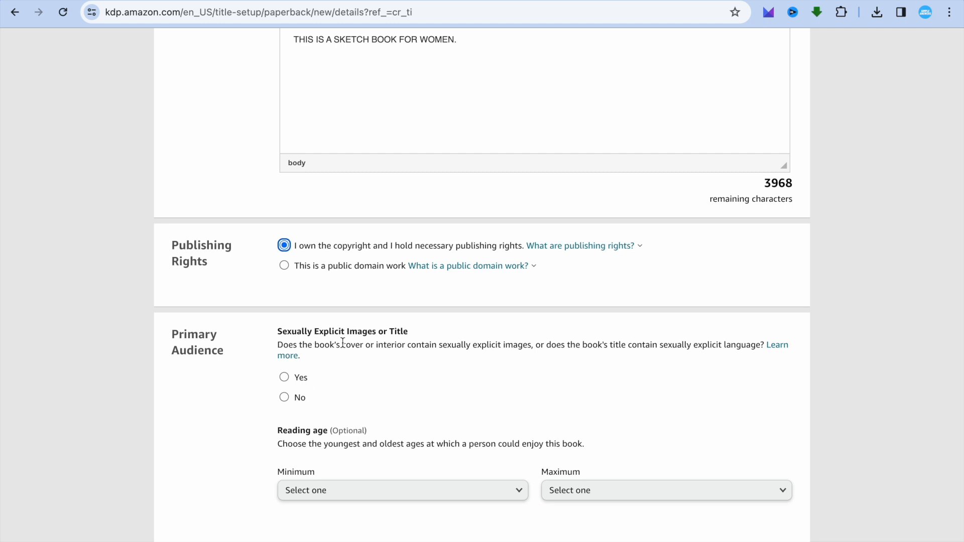
{"action": "left_click", "coordinate": [286, 401]}
Step: Choose Amazon.com as the primary marketplace and mark the paperback as a low-content book
{"action": "scroll", "coordinate": [819, 394], "scroll_direction": "down", "scroll_amount": 8}
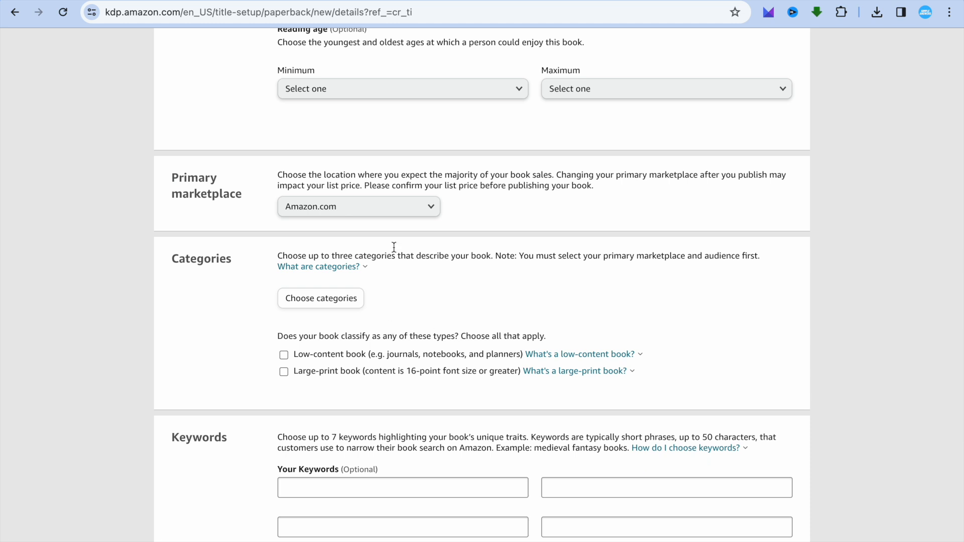
{"action": "left_click", "coordinate": [392, 220]}
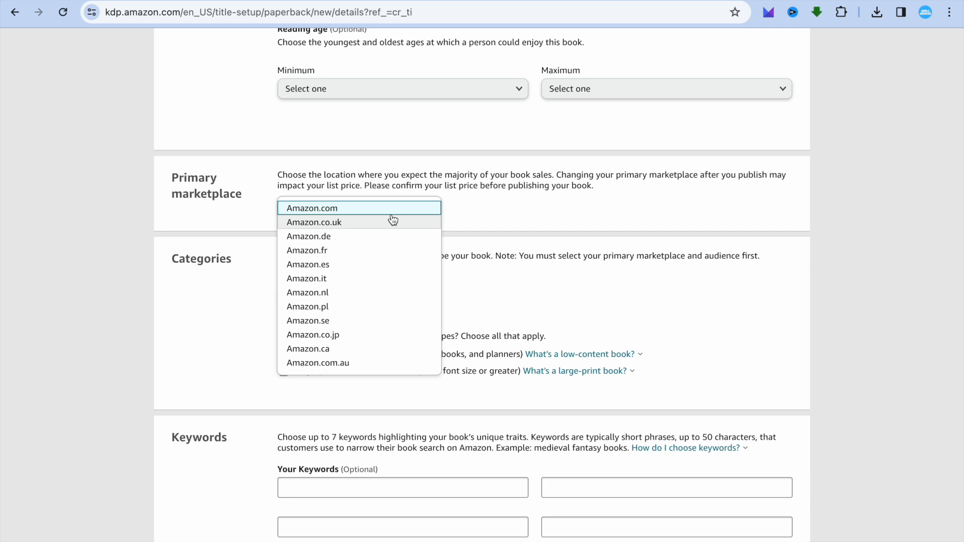
{"action": "left_click", "coordinate": [393, 209]}
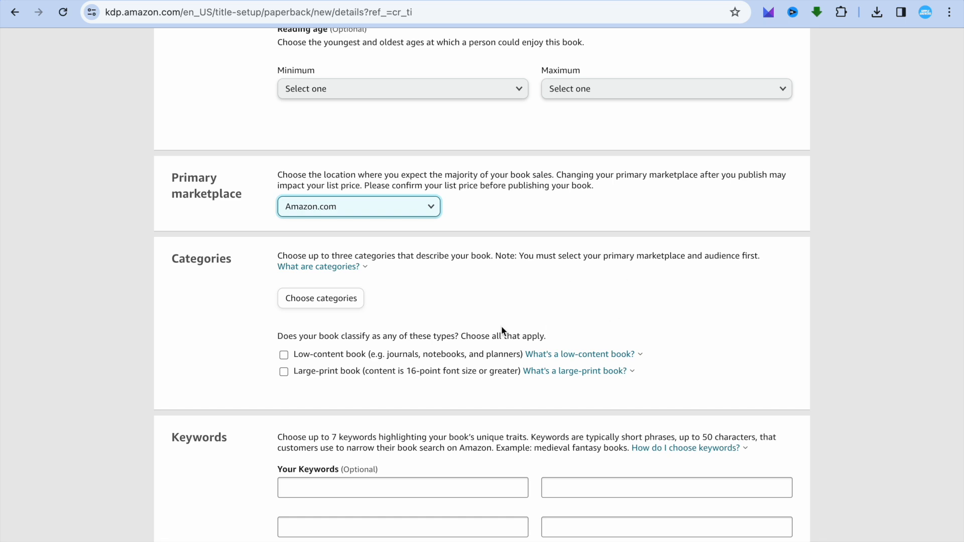
{"action": "left_click", "coordinate": [285, 355]}
Step: Try to set the book's category to Education & Teaching and save it without a subcategory or placement
{"action": "left_click", "coordinate": [334, 305]}
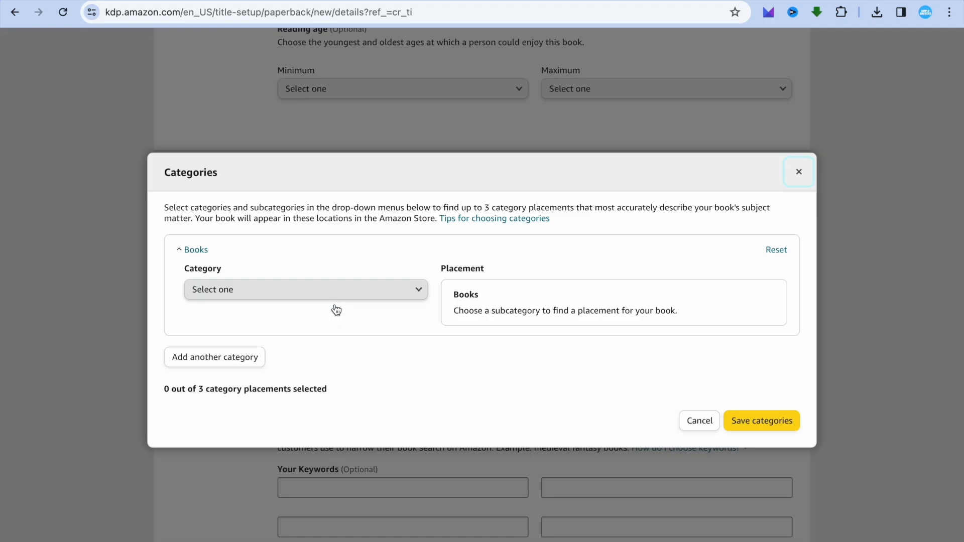
{"action": "left_click", "coordinate": [372, 291]}
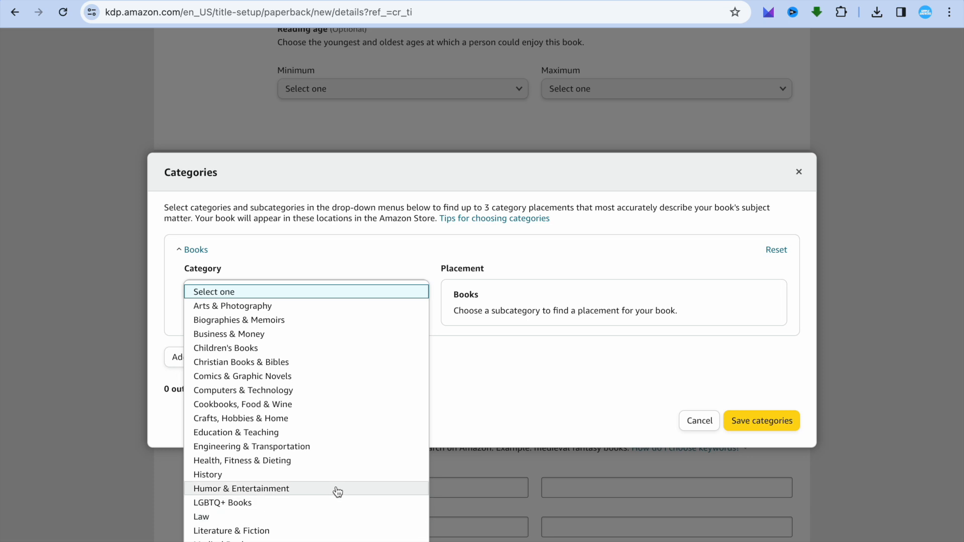
{"action": "left_click", "coordinate": [340, 435]}
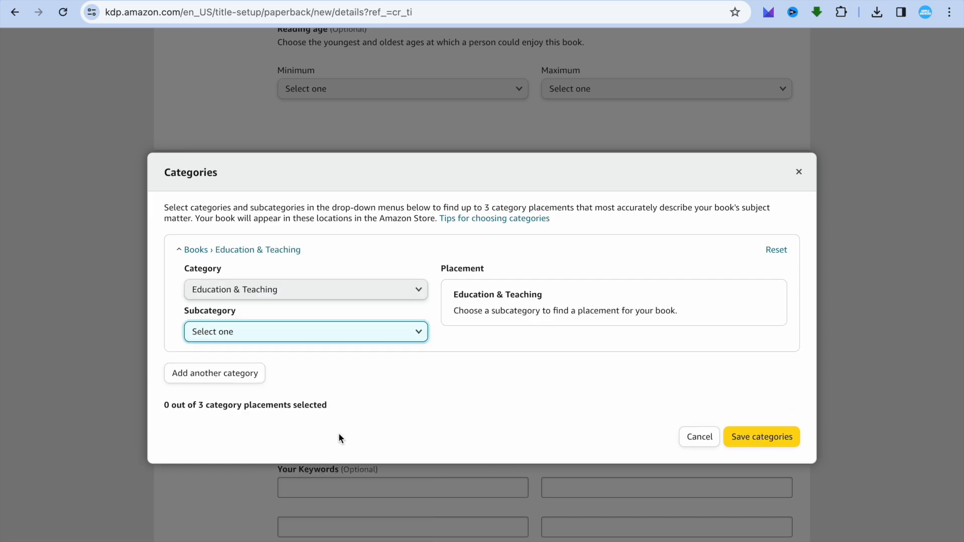
{"action": "left_click", "coordinate": [751, 438]}
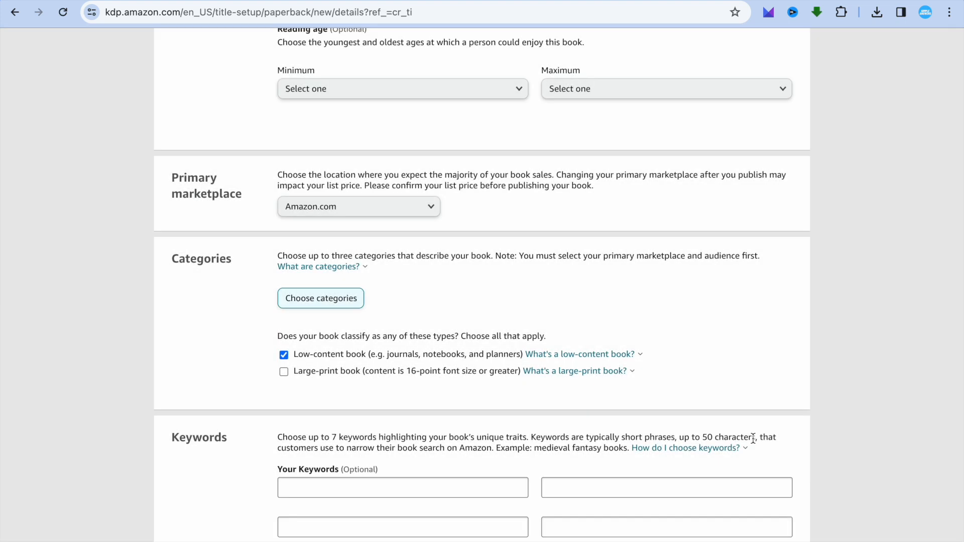
Step: Set the book's category to Arts & Photography with the placements Study & Teaching and Women Artists, and save the categories
{"action": "left_click", "coordinate": [355, 307]}
{"action": "left_click", "coordinate": [312, 294]}
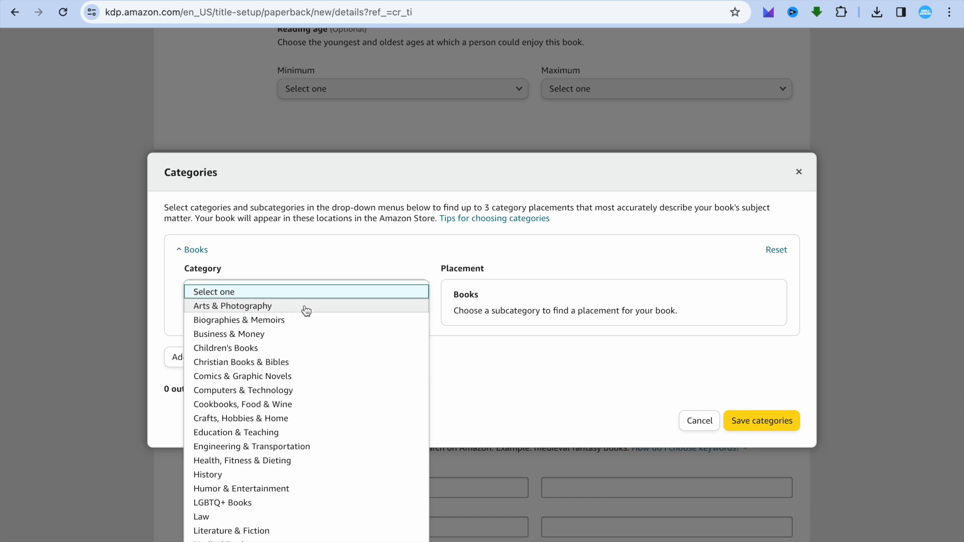
{"action": "left_click", "coordinate": [298, 307]}
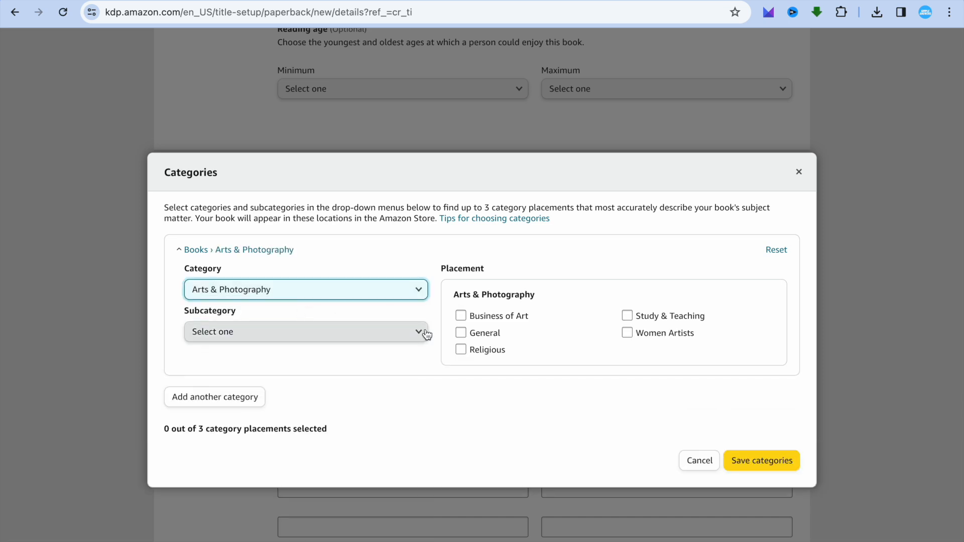
{"action": "left_click", "coordinate": [627, 317]}
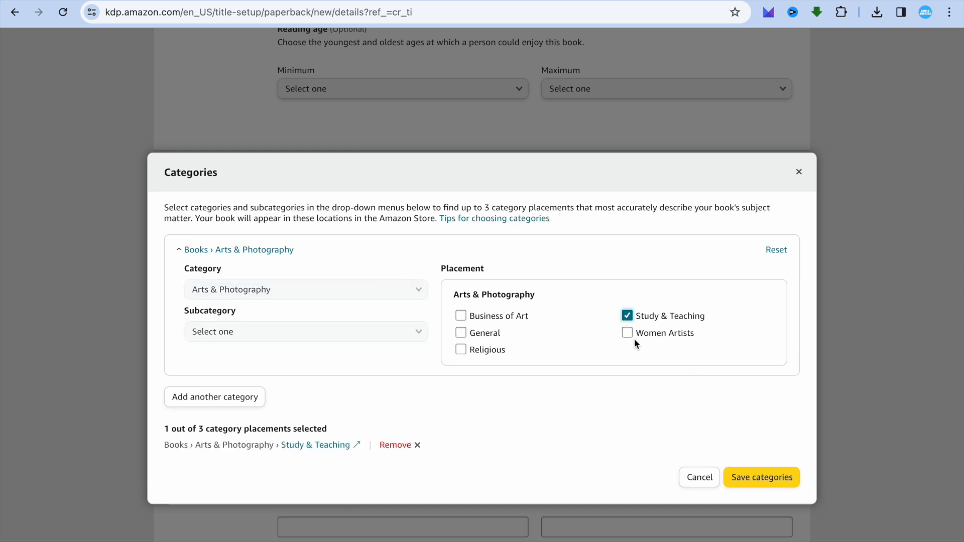
{"action": "left_click", "coordinate": [627, 333]}
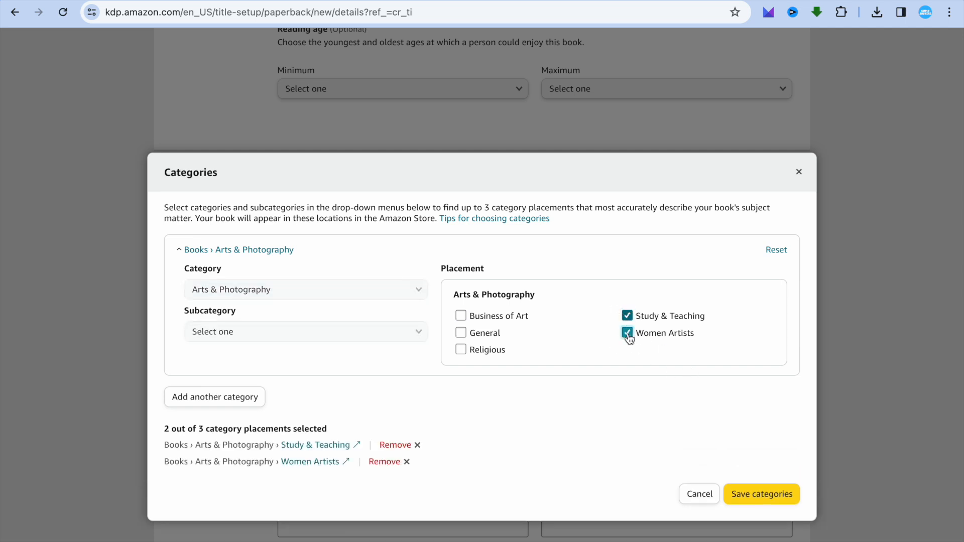
{"action": "left_click", "coordinate": [771, 496]}
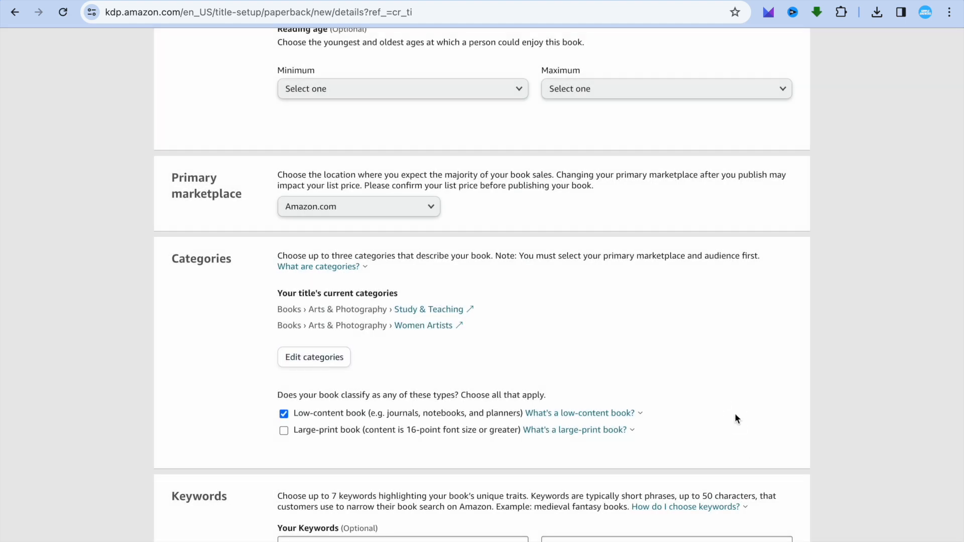
Step: Leave the keywords blank, then save the paperback details and continue to the content stage
{"action": "scroll", "coordinate": [735, 415], "scroll_direction": "down", "scroll_amount": 1}
{"action": "scroll", "coordinate": [735, 414], "scroll_direction": "down", "scroll_amount": 4}
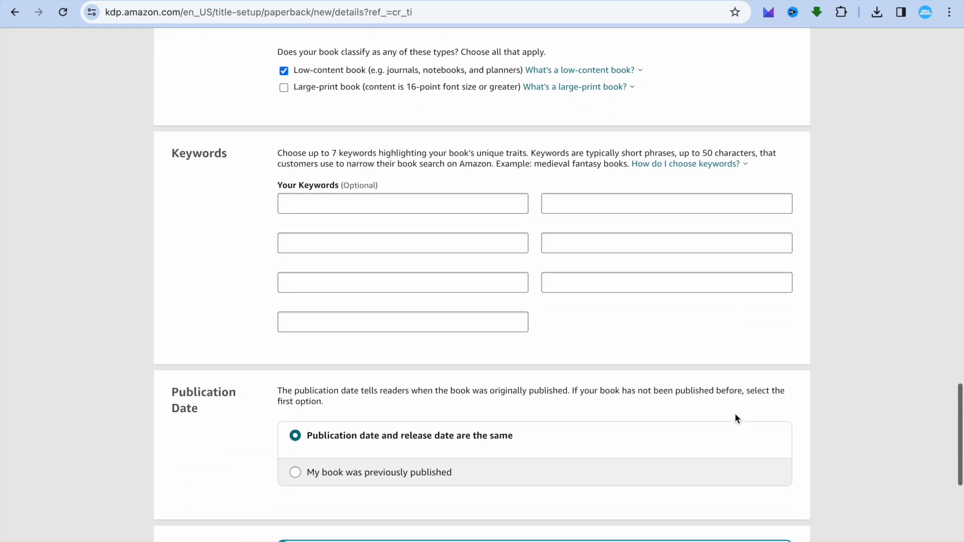
{"action": "scroll", "coordinate": [736, 419], "scroll_direction": "down", "scroll_amount": 4}
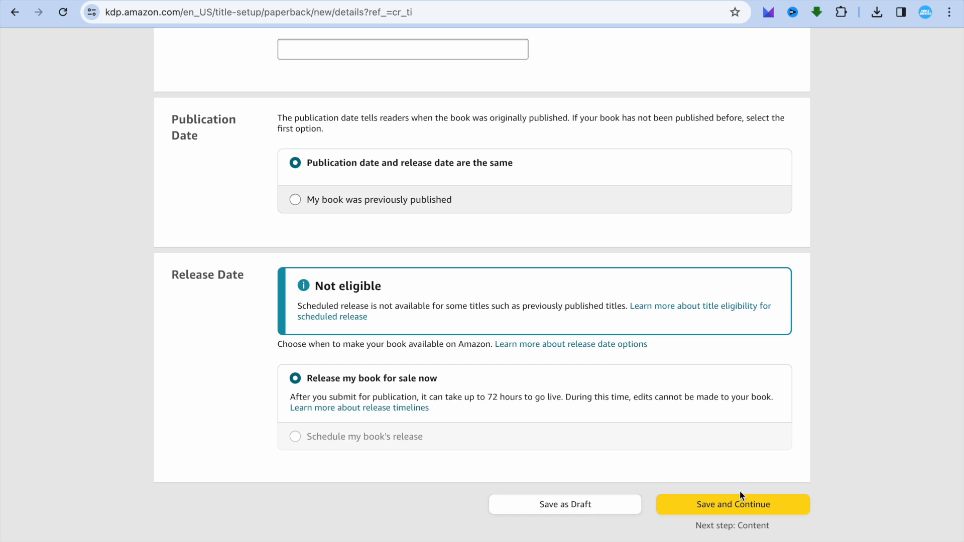
{"action": "left_click", "coordinate": [730, 507]}
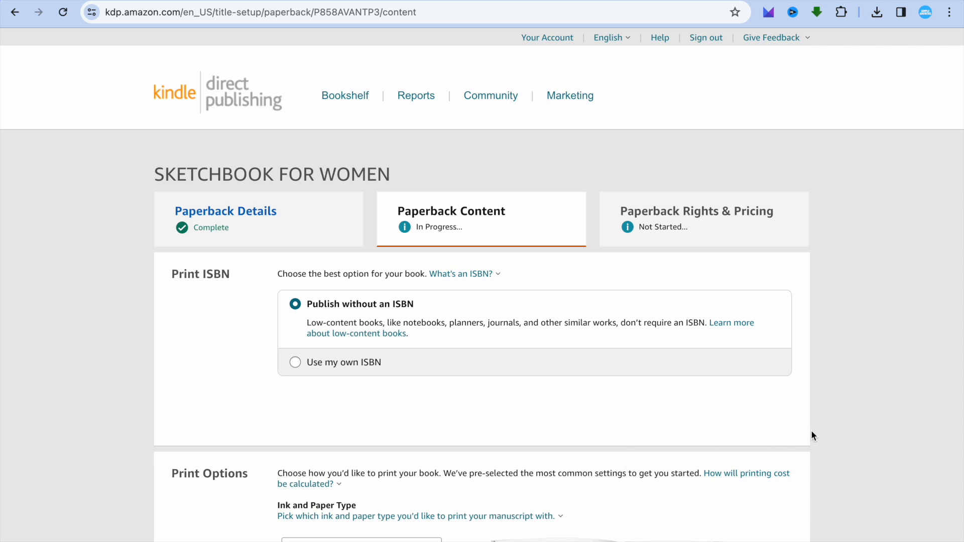
Step: Set the ink and paper type to premium color interior with white paper
{"action": "scroll", "coordinate": [811, 432], "scroll_direction": "down", "scroll_amount": 6}
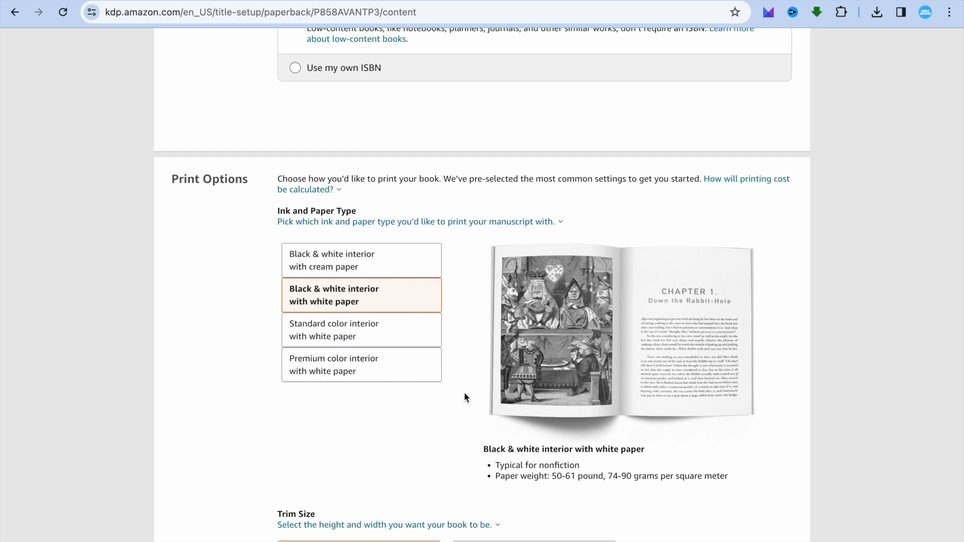
{"action": "scroll", "coordinate": [464, 396], "scroll_direction": "down", "scroll_amount": 5}
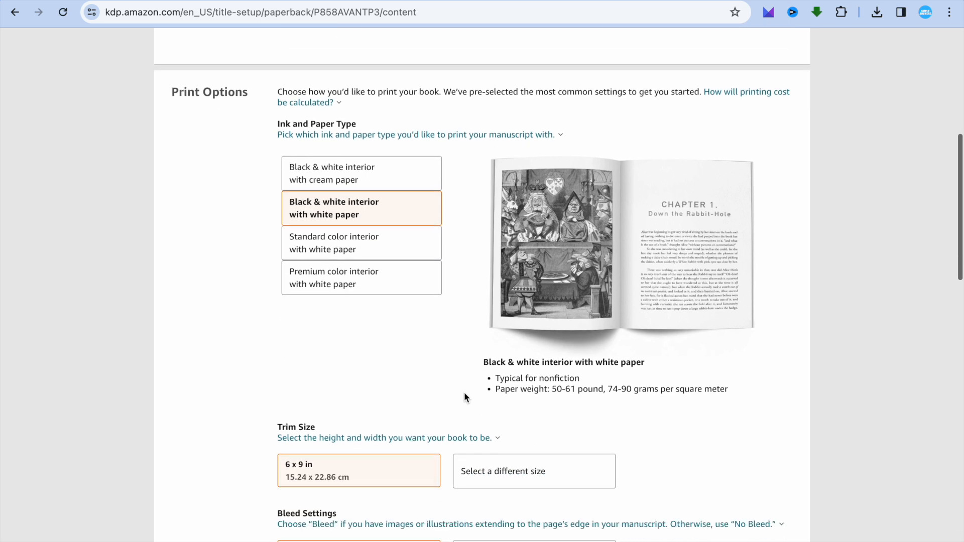
{"action": "left_click", "coordinate": [466, 395]}
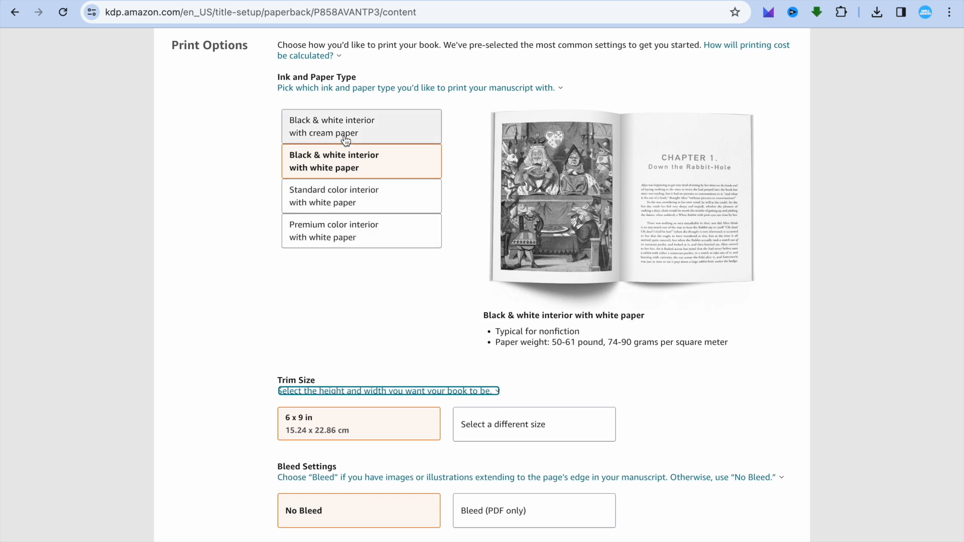
{"action": "left_click", "coordinate": [363, 238]}
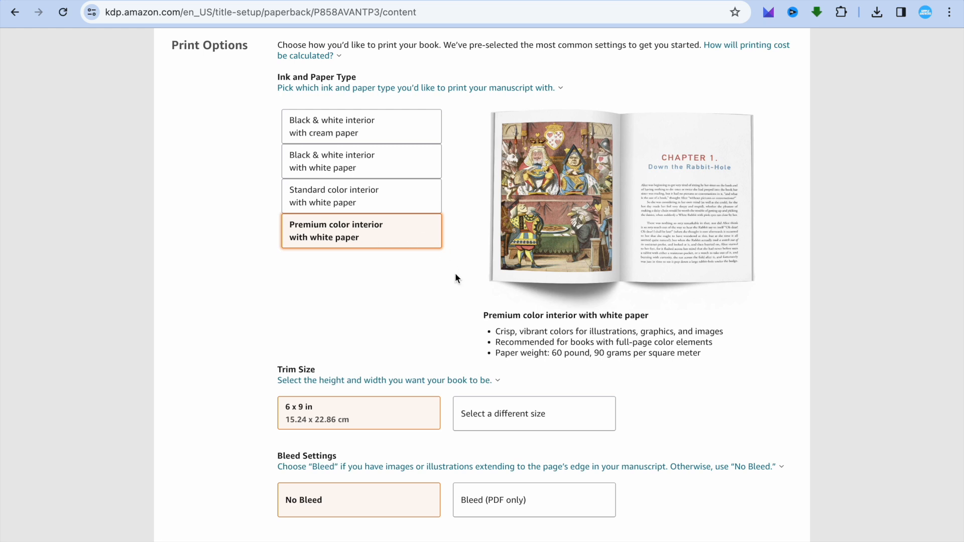
Step: Set the trim size to 8.5 x 11 in and the bleed setting to Bleed (PDF only)
{"action": "scroll", "coordinate": [455, 274], "scroll_direction": "down", "scroll_amount": 4}
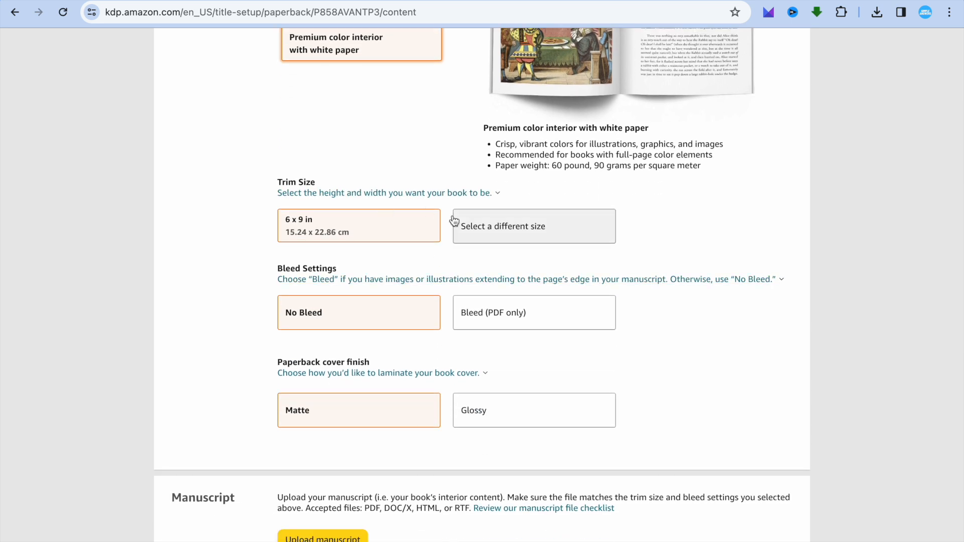
{"action": "left_click", "coordinate": [516, 233]}
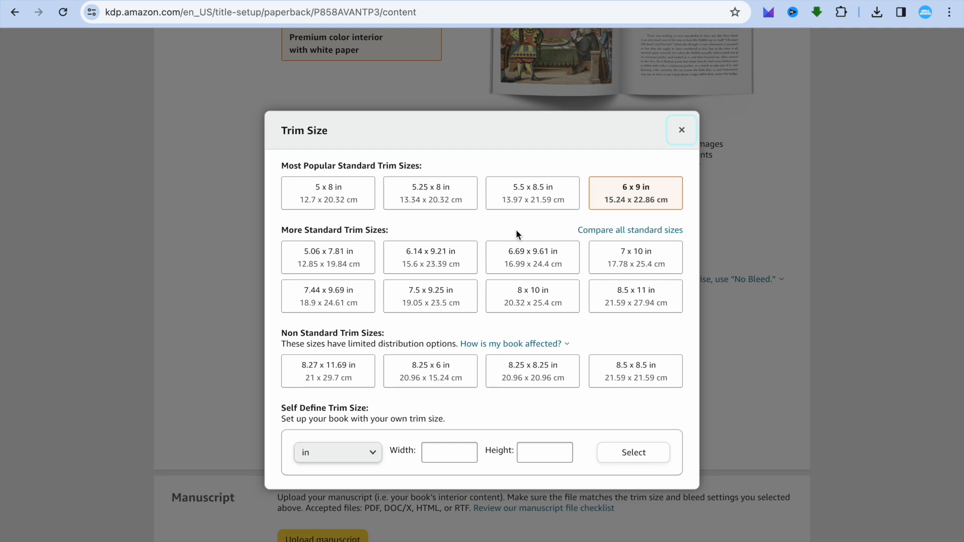
{"action": "left_click", "coordinate": [652, 296]}
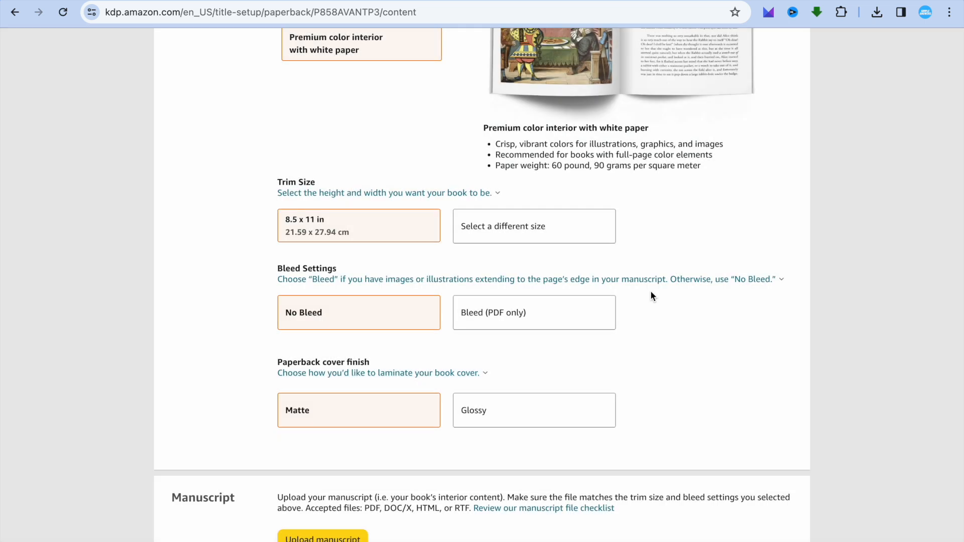
{"action": "left_click", "coordinate": [525, 314]}
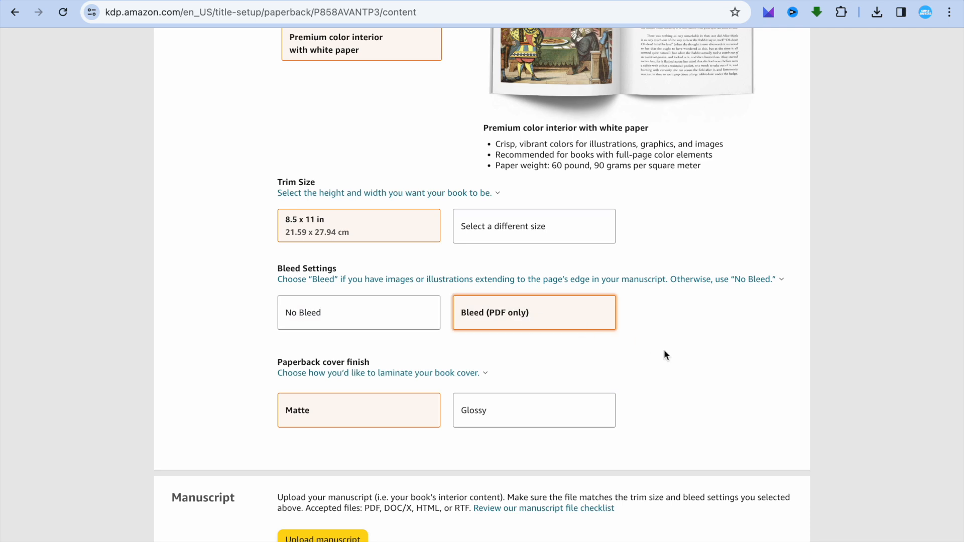
Step: Choose to use an existing print-ready PDF cover and submit Untitled design.pdf from Downloads as the cover file
{"action": "scroll", "coordinate": [664, 354], "scroll_direction": "down", "scroll_amount": 3}
{"action": "scroll", "coordinate": [664, 351], "scroll_direction": "down", "scroll_amount": 3}
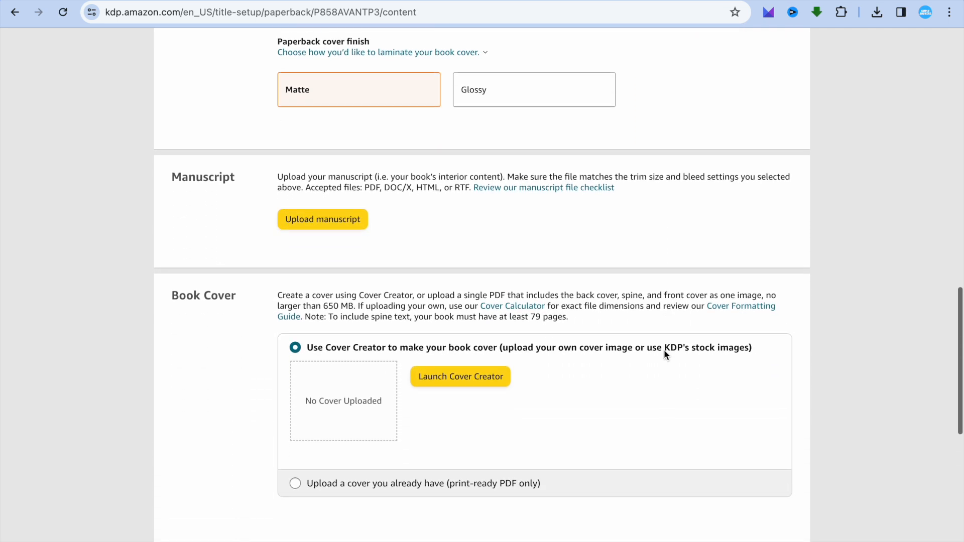
{"action": "scroll", "coordinate": [664, 351], "scroll_direction": "down", "scroll_amount": 1}
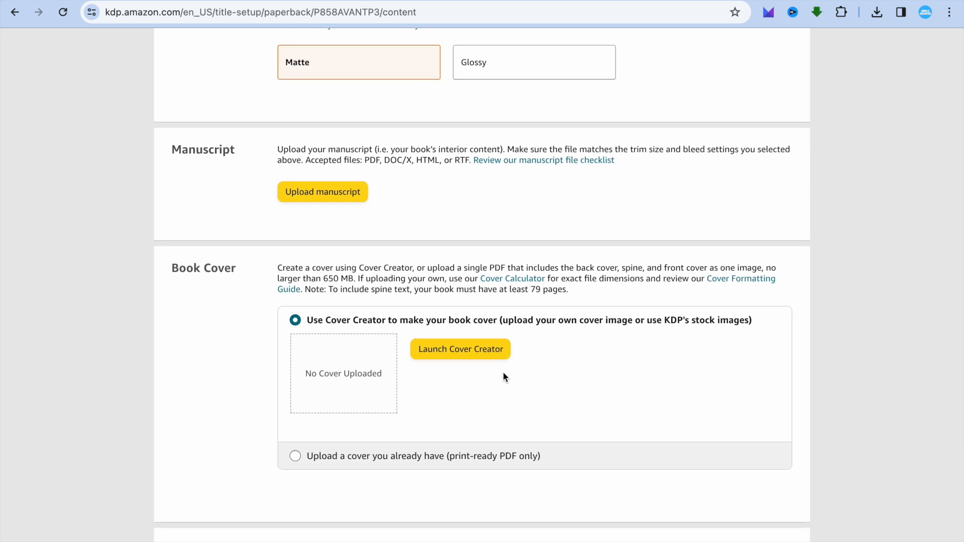
{"action": "left_click", "coordinate": [295, 456]}
{"action": "left_click", "coordinate": [459, 381]}
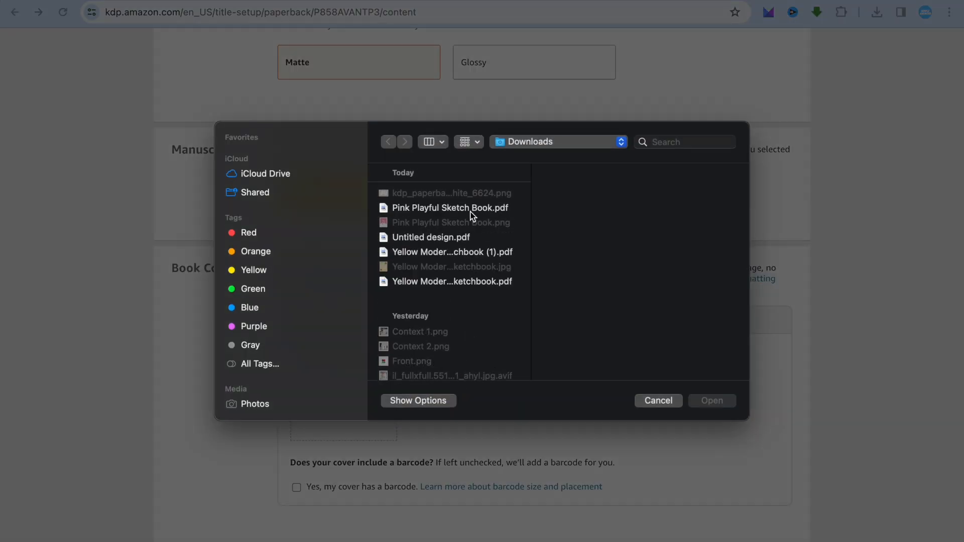
{"action": "left_click", "coordinate": [449, 237]}
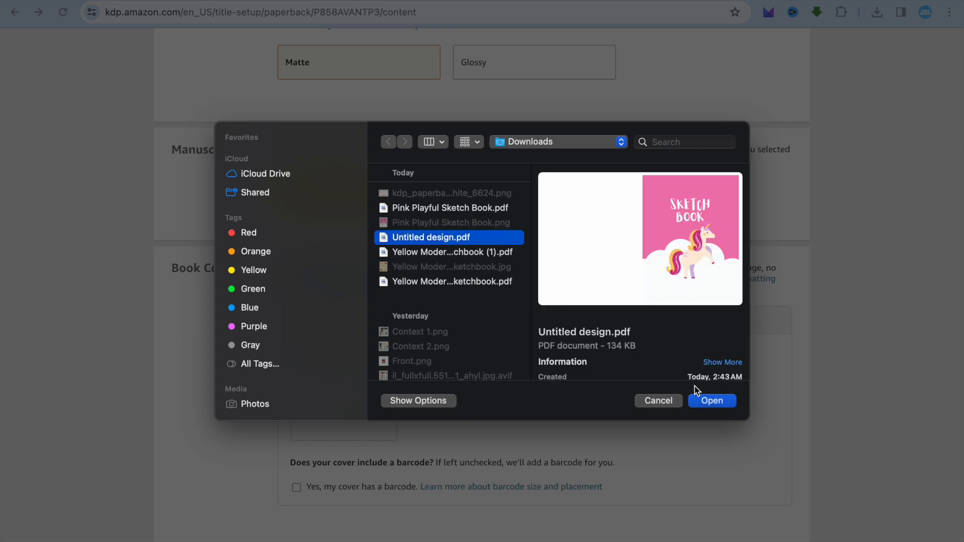
{"action": "left_click", "coordinate": [711, 400]}
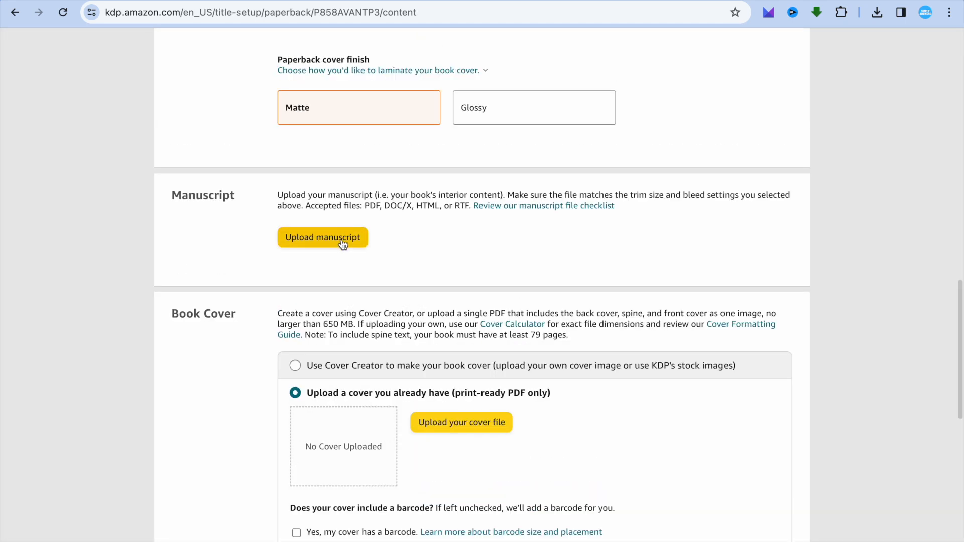
Step: Upload Pink Playful Sketch Book.pdf from Downloads as the book's manuscript
{"action": "left_click", "coordinate": [342, 242]}
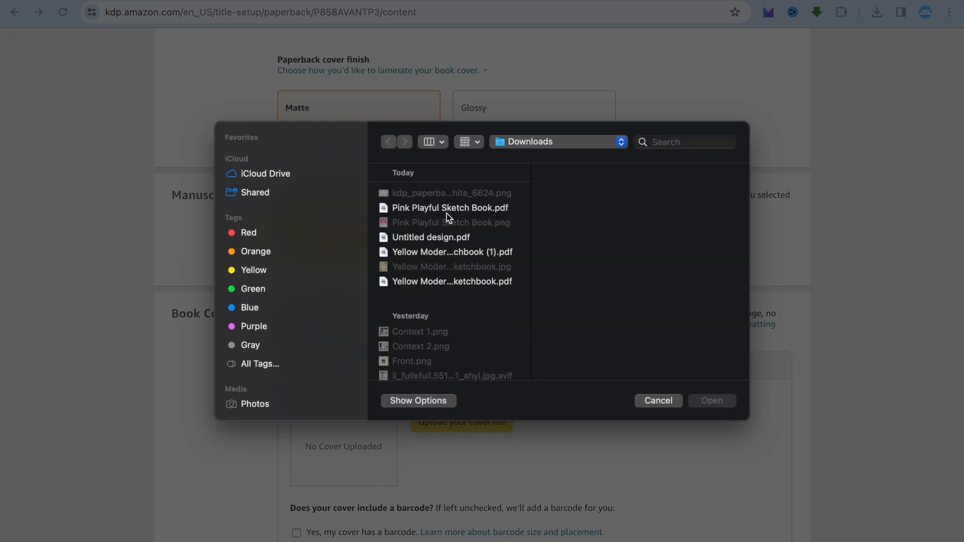
{"action": "left_click", "coordinate": [446, 211]}
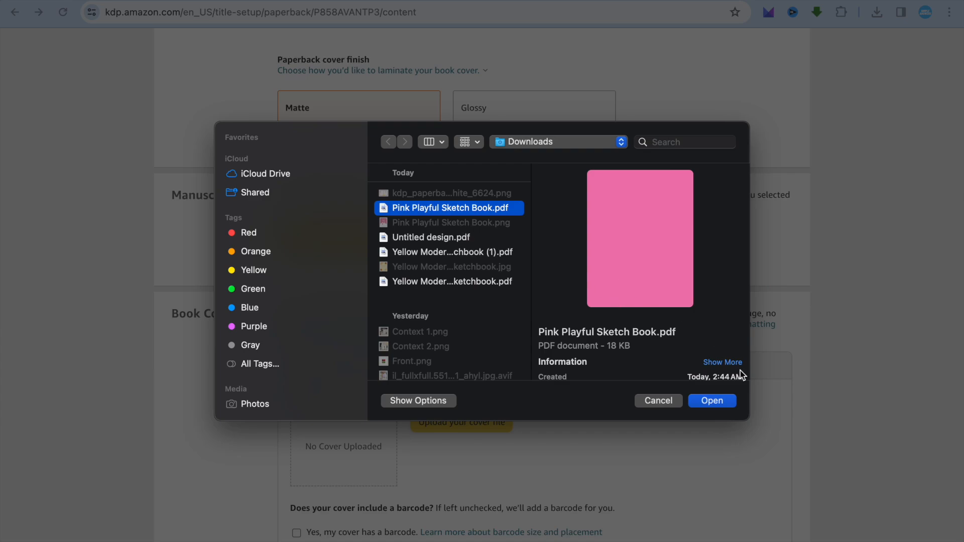
{"action": "left_click", "coordinate": [713, 401]}
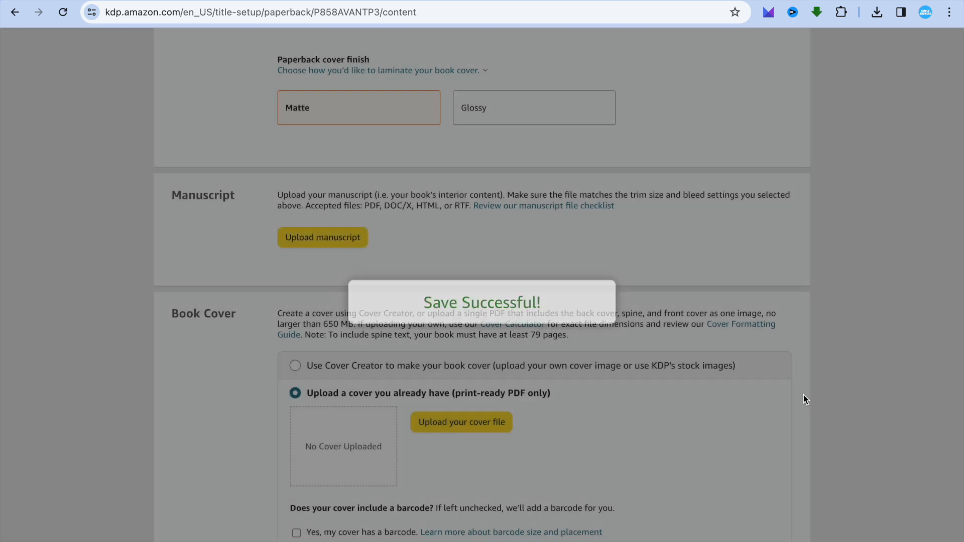
Step: Answer No to using AI tools for the book's texts, images or translations
{"action": "scroll", "coordinate": [803, 395], "scroll_direction": "down", "scroll_amount": 1}
{"action": "scroll", "coordinate": [804, 400], "scroll_direction": "down", "scroll_amount": 10}
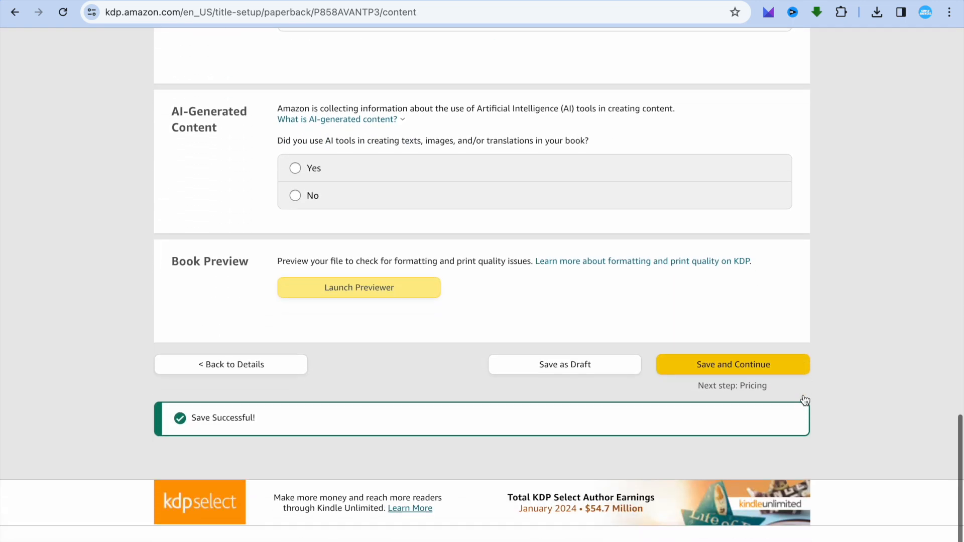
{"action": "scroll", "coordinate": [804, 400], "scroll_direction": "down", "scroll_amount": 1}
{"action": "left_click", "coordinate": [295, 181]}
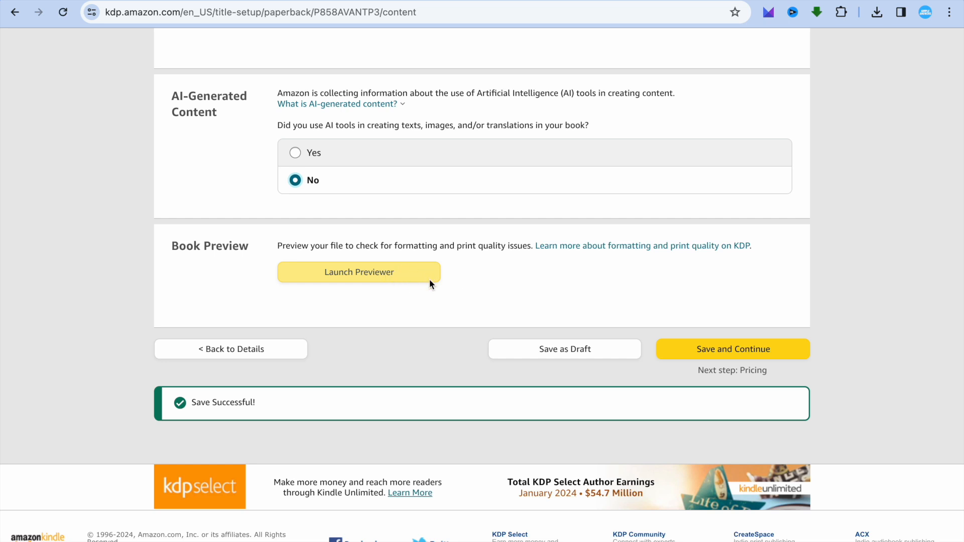
Step: Try to save the content and continue to pricing, and launch the book previewer
{"action": "left_click", "coordinate": [735, 348]}
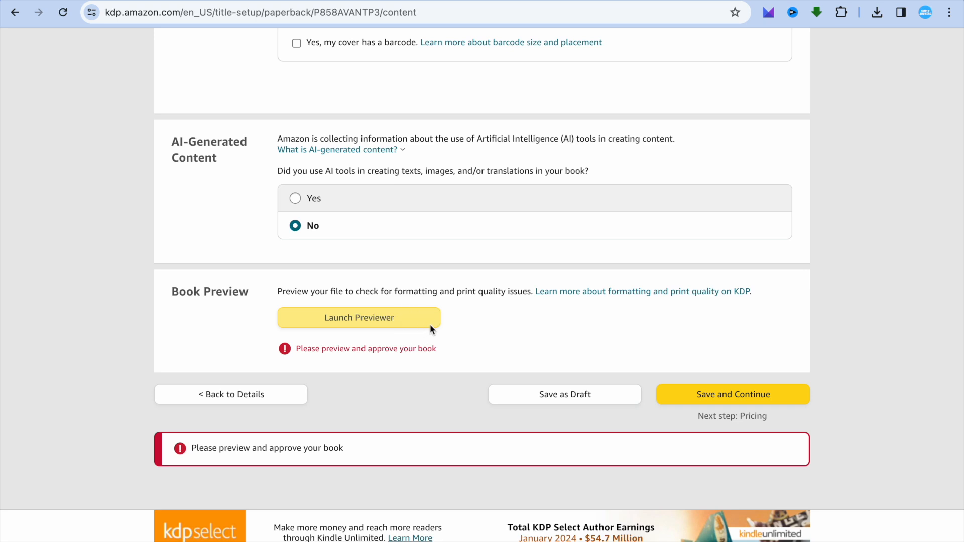
{"action": "left_click", "coordinate": [417, 318]}
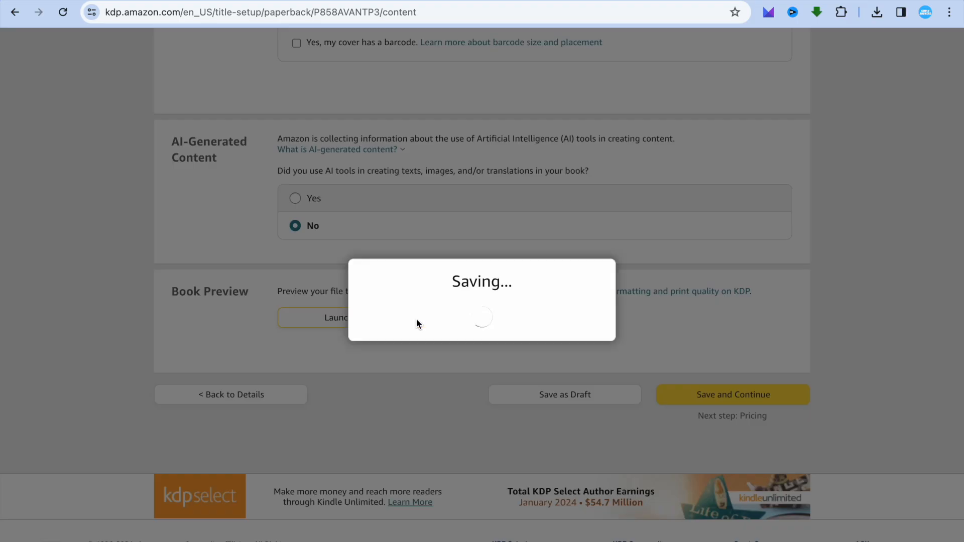